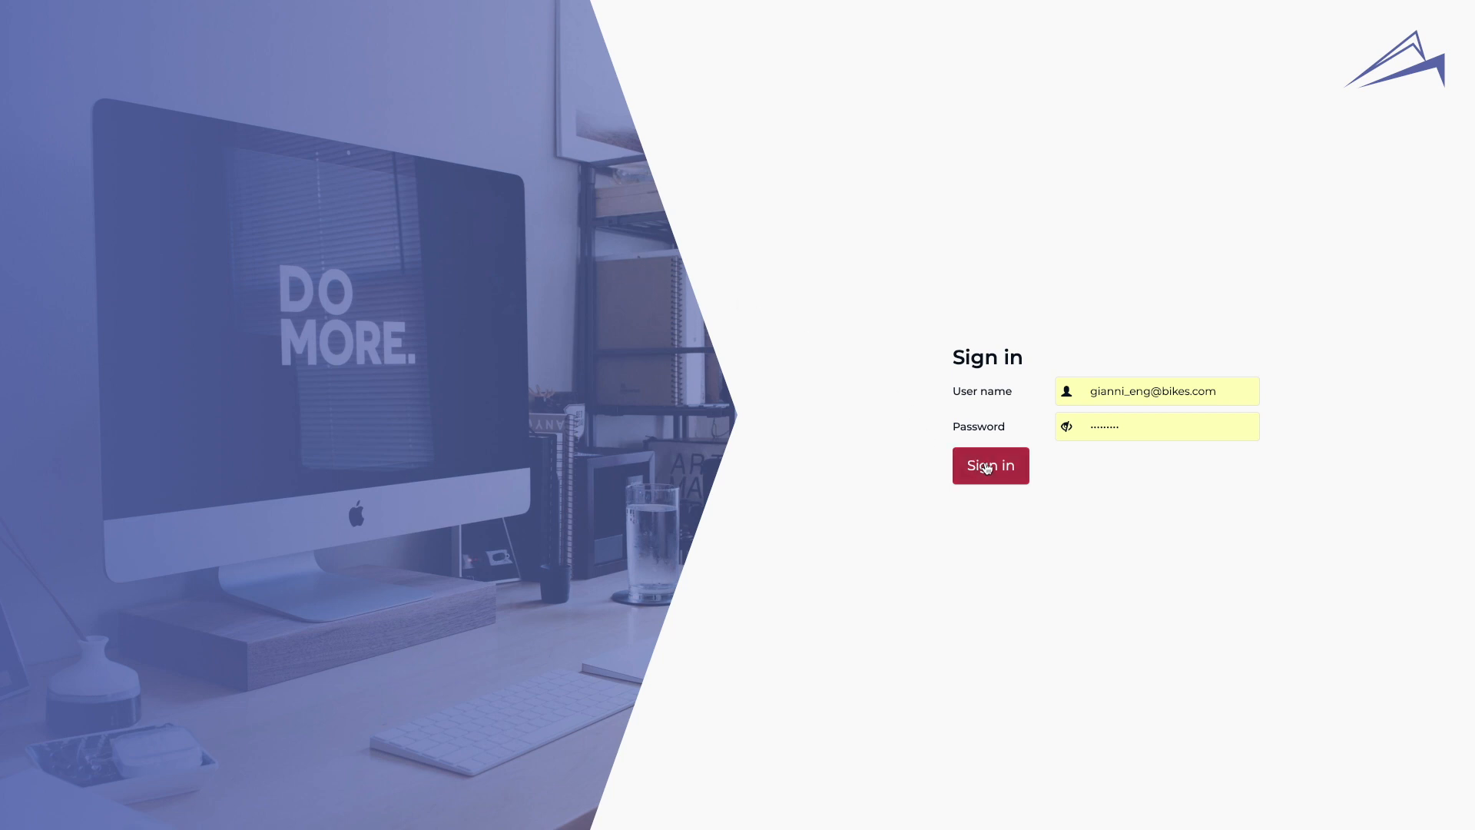
- Sign in with the entered user name and password to reach the Items overview
left_click(987, 467)
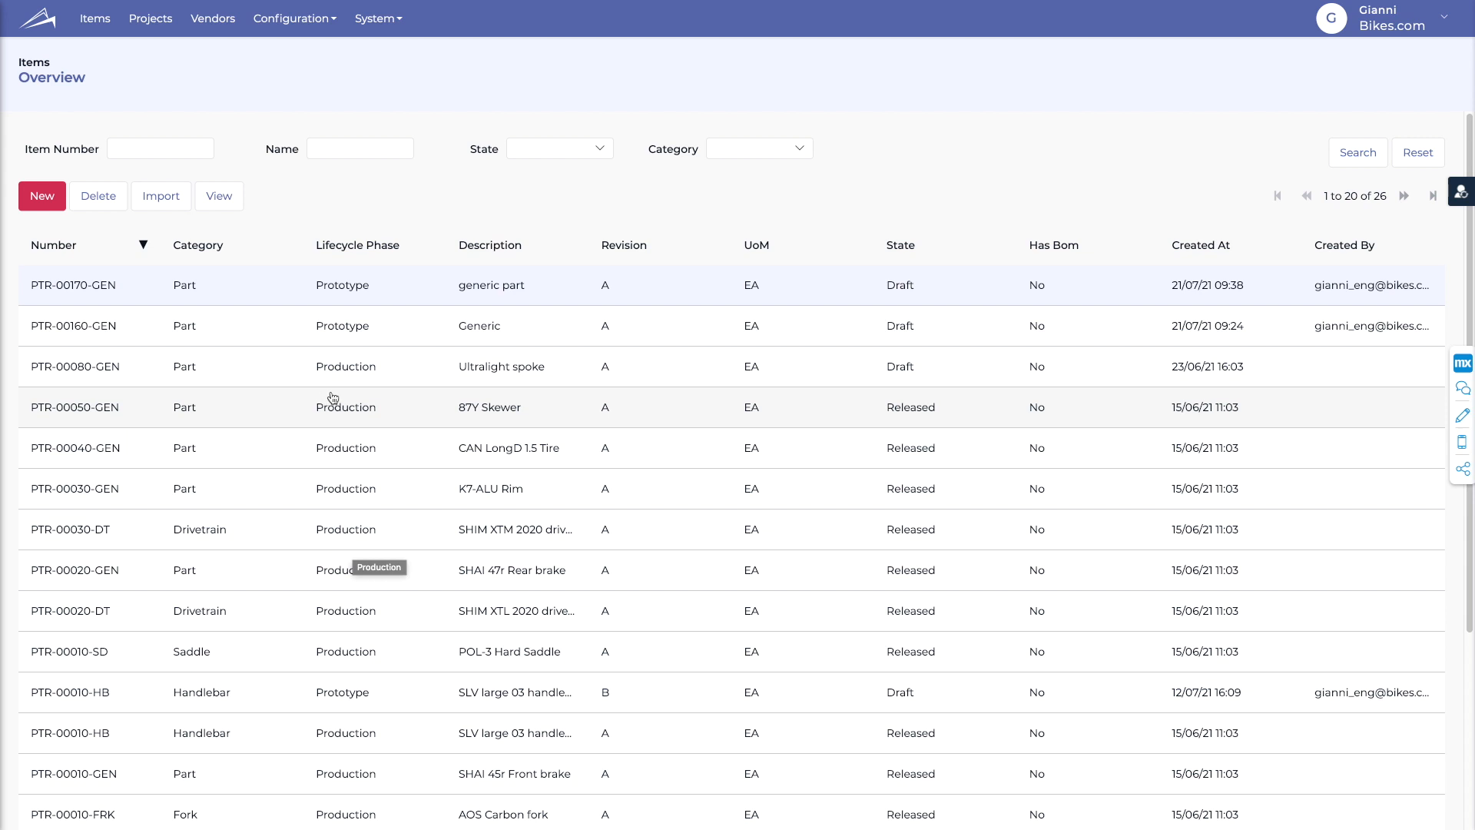
- Start an Items import with Import Item set to Yes and Add as the import behaviour
left_click(163, 198)
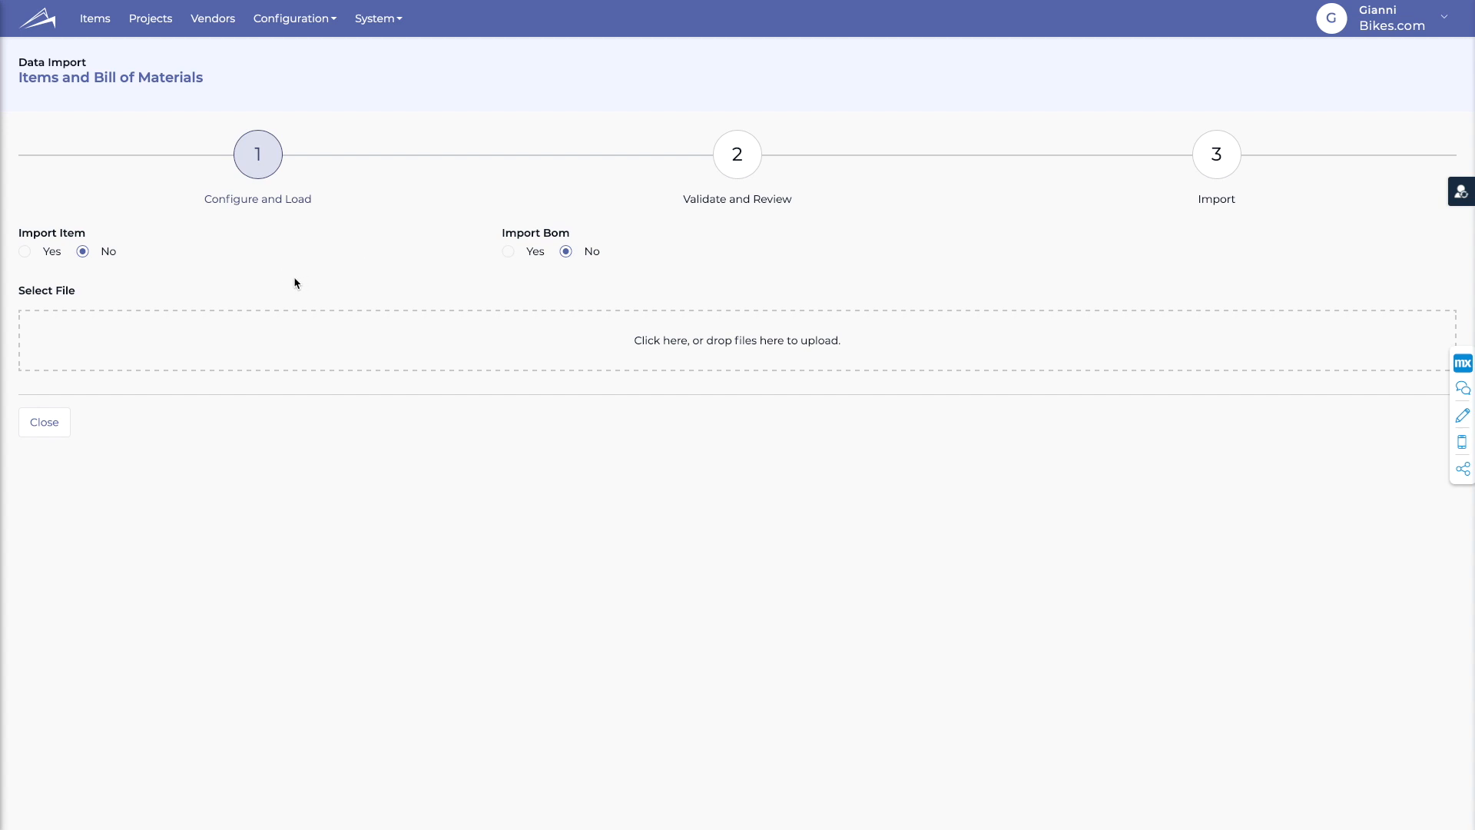
left_click(26, 252)
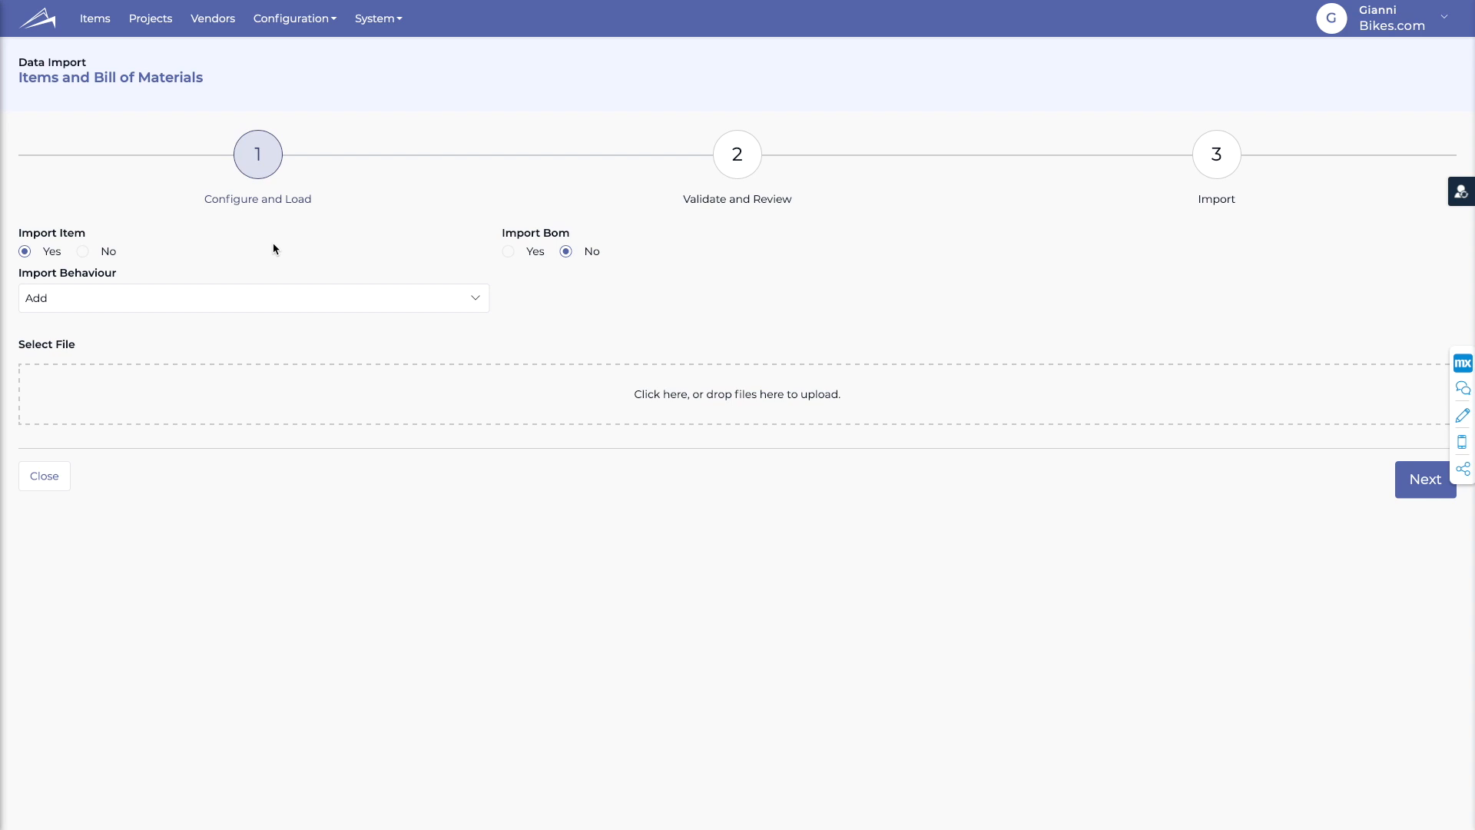
left_click(225, 304)
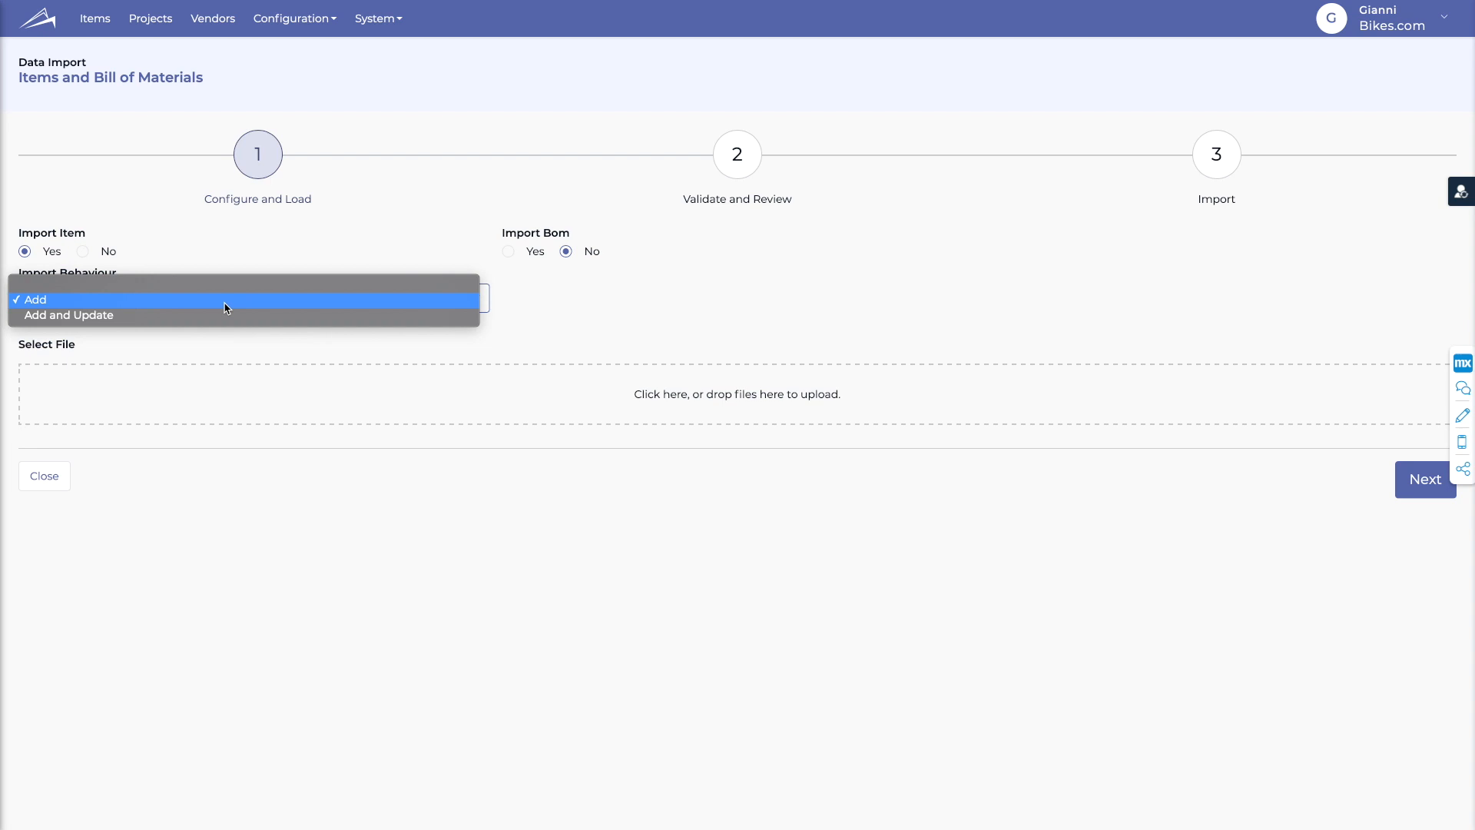
left_click(227, 309)
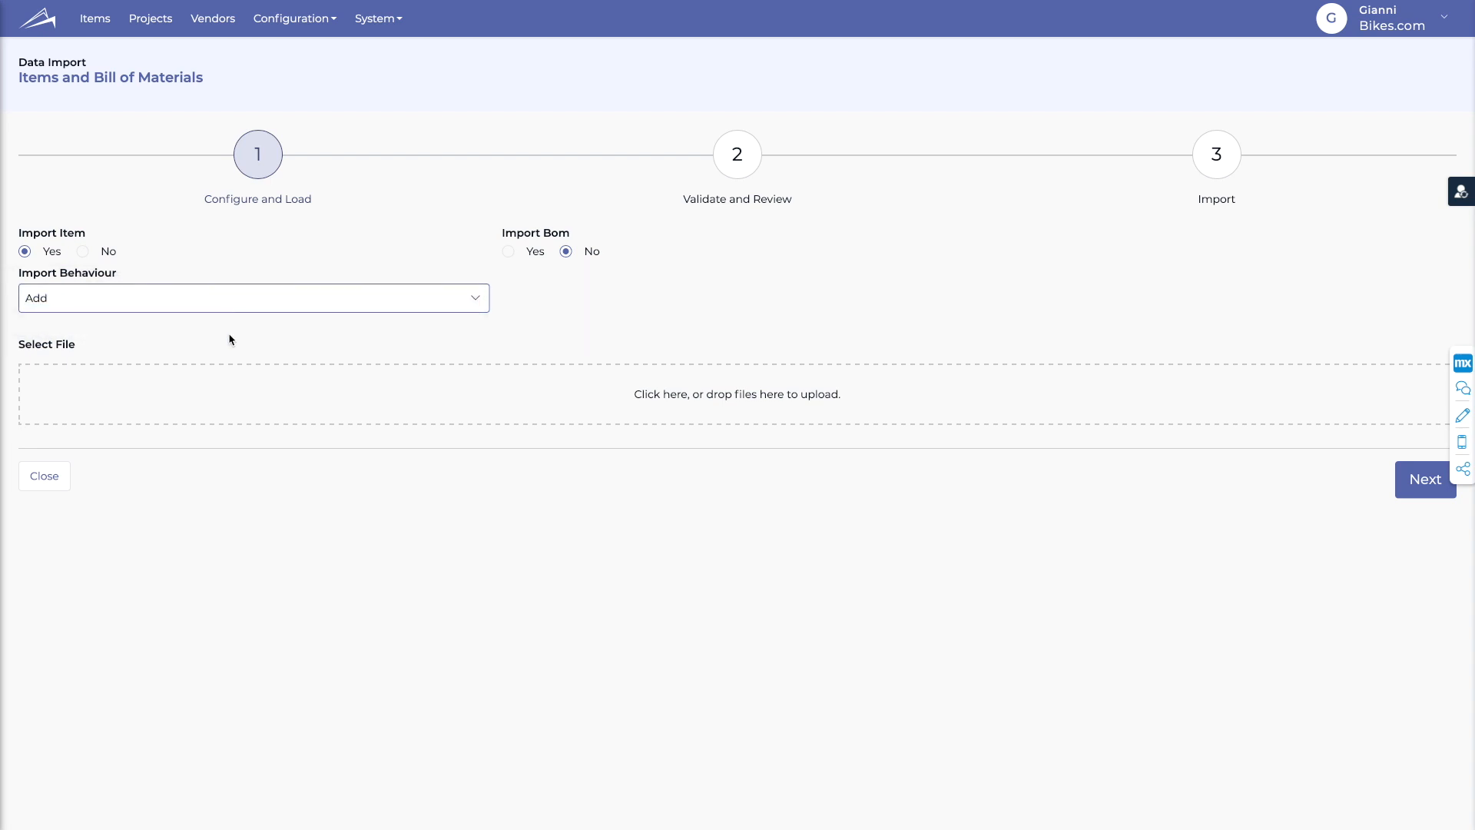
- Upload ITEM_import.xlsx from the Data folder as the import file
left_click(658, 400)
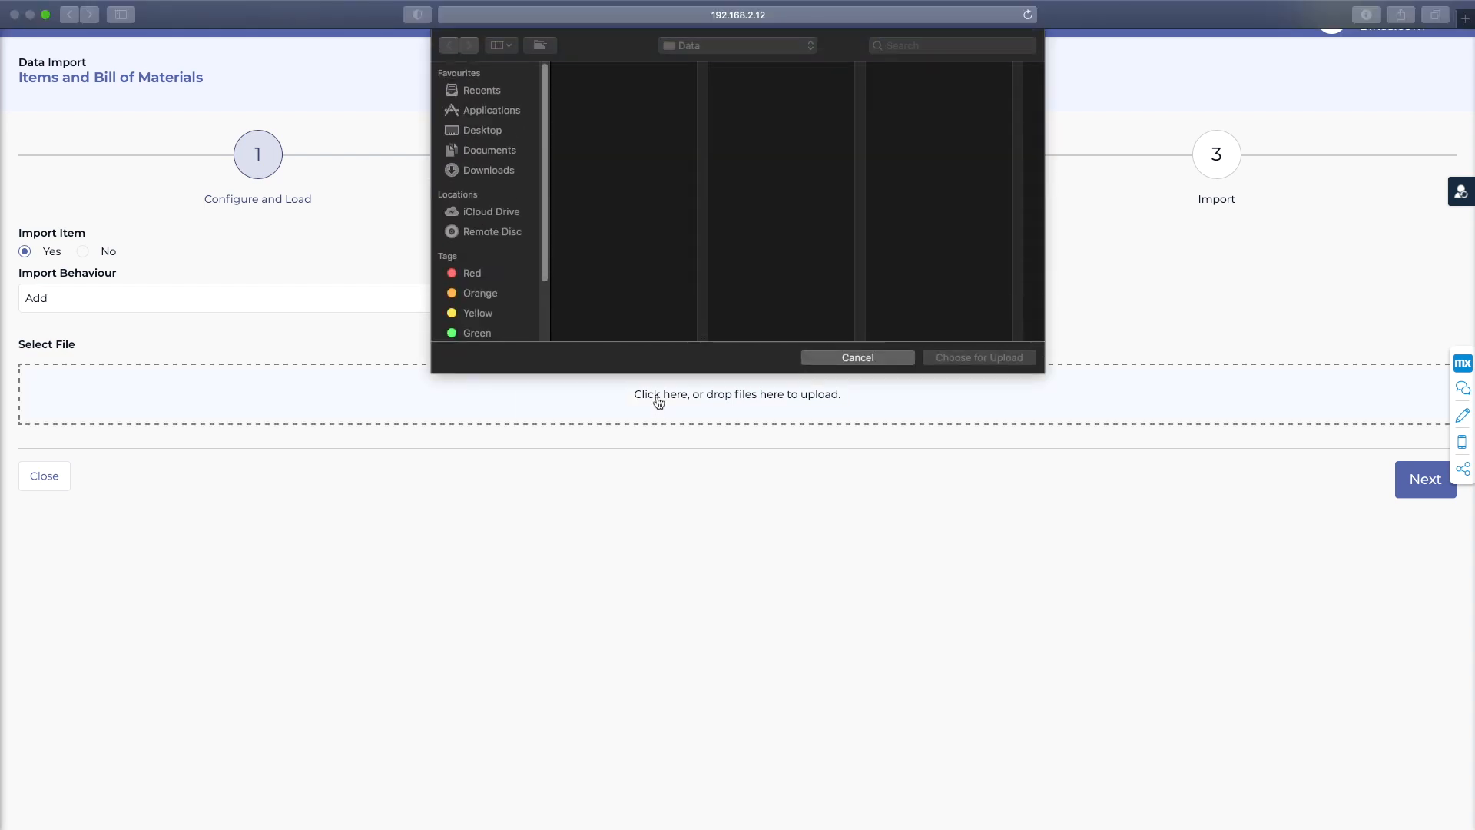
left_click(643, 85)
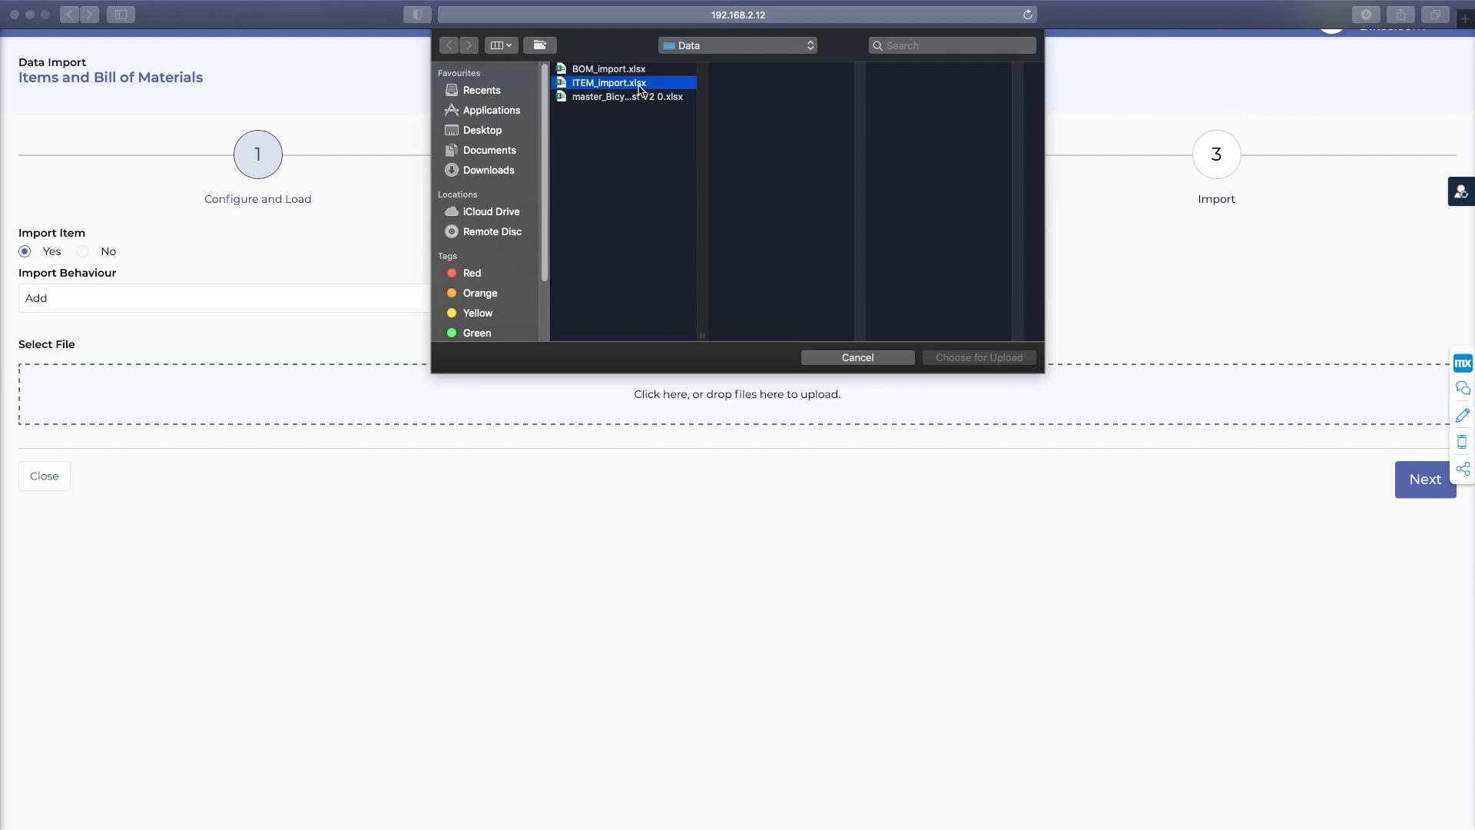
left_click(959, 357)
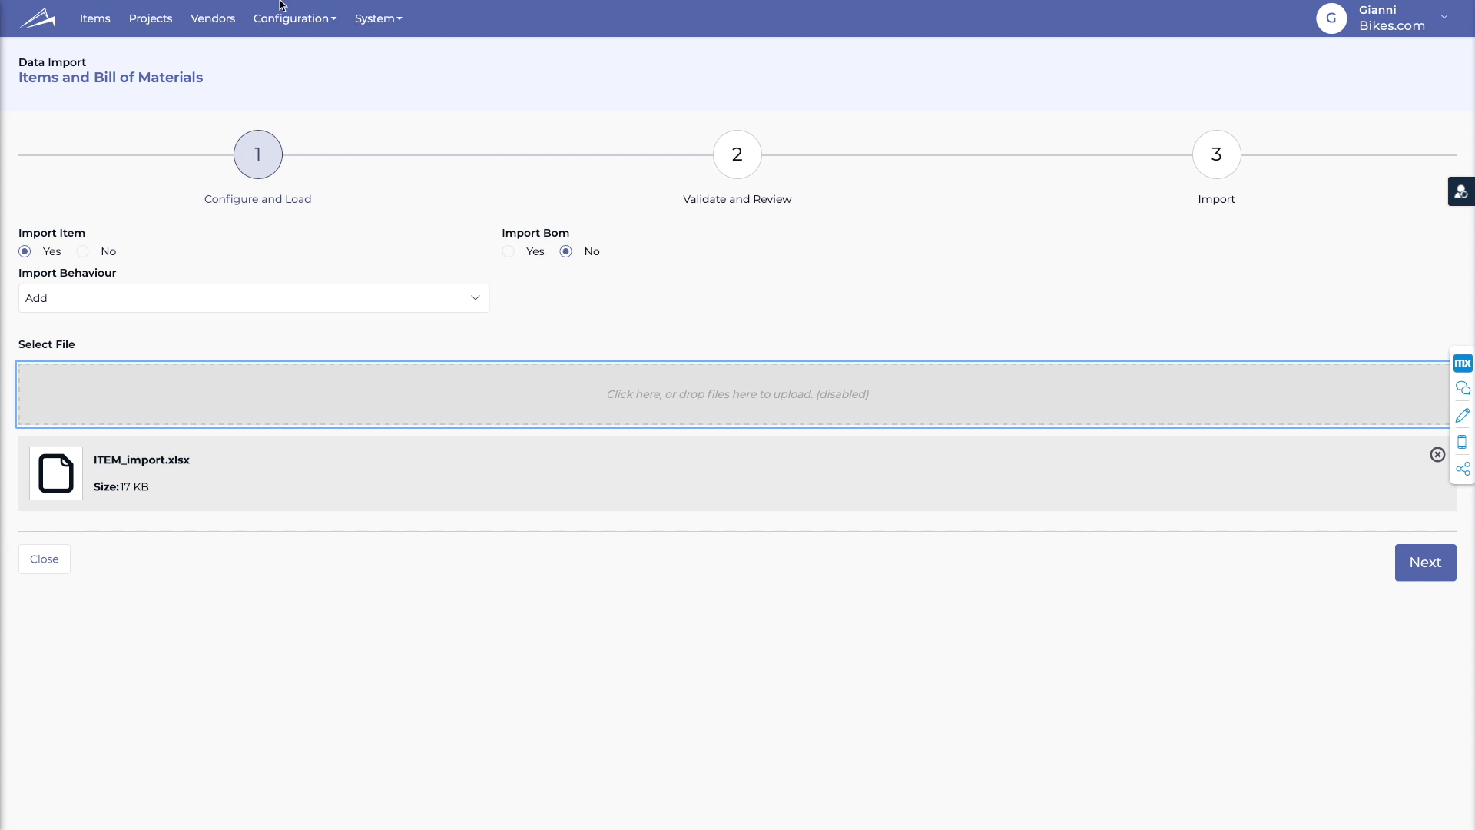
mouse_move(283, 3)
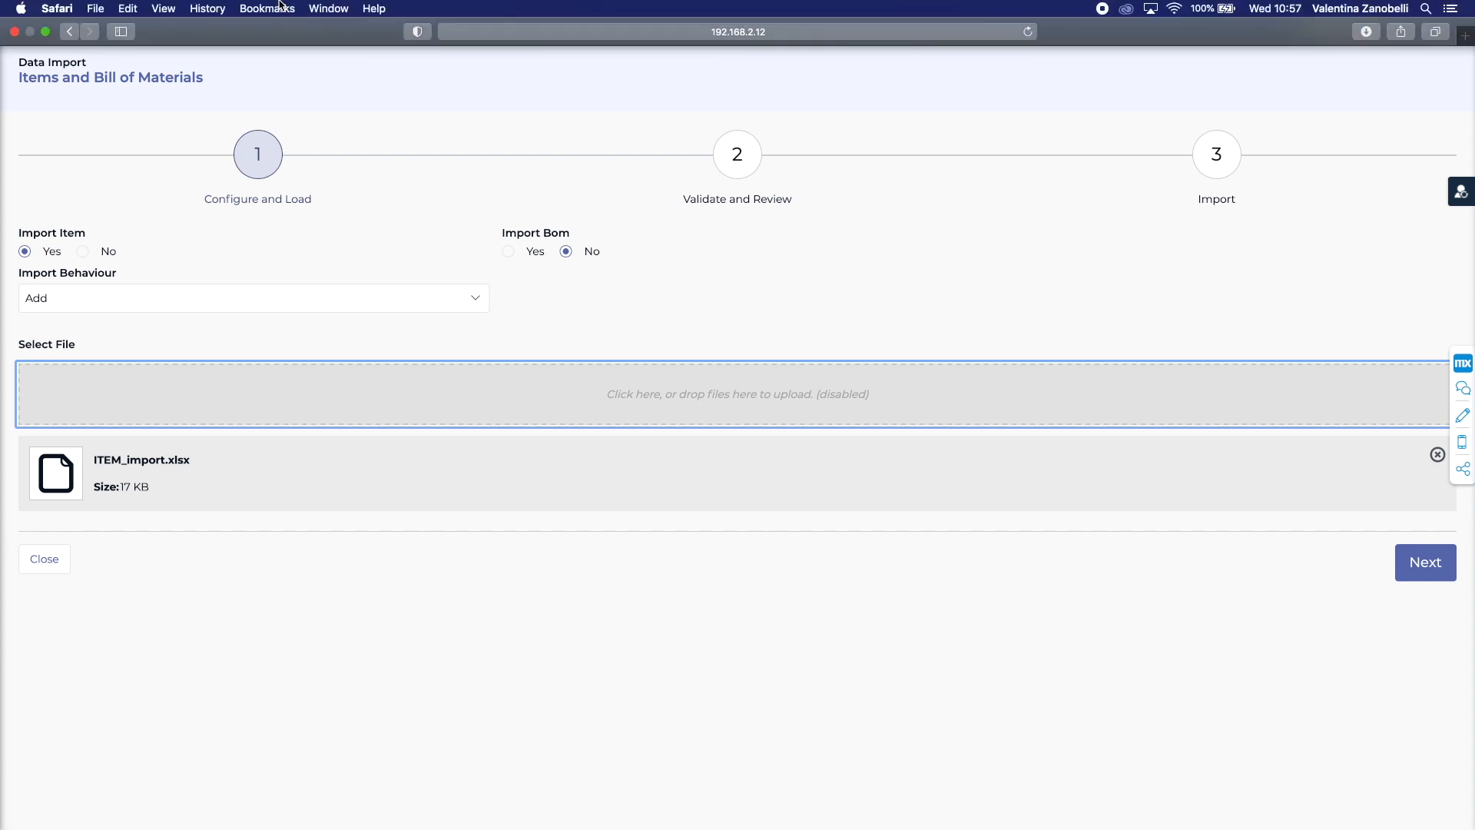
- Exit browser full screen, maximize the ITEM_import spreadsheet and select the Level header in A1
left_click(45, 34)
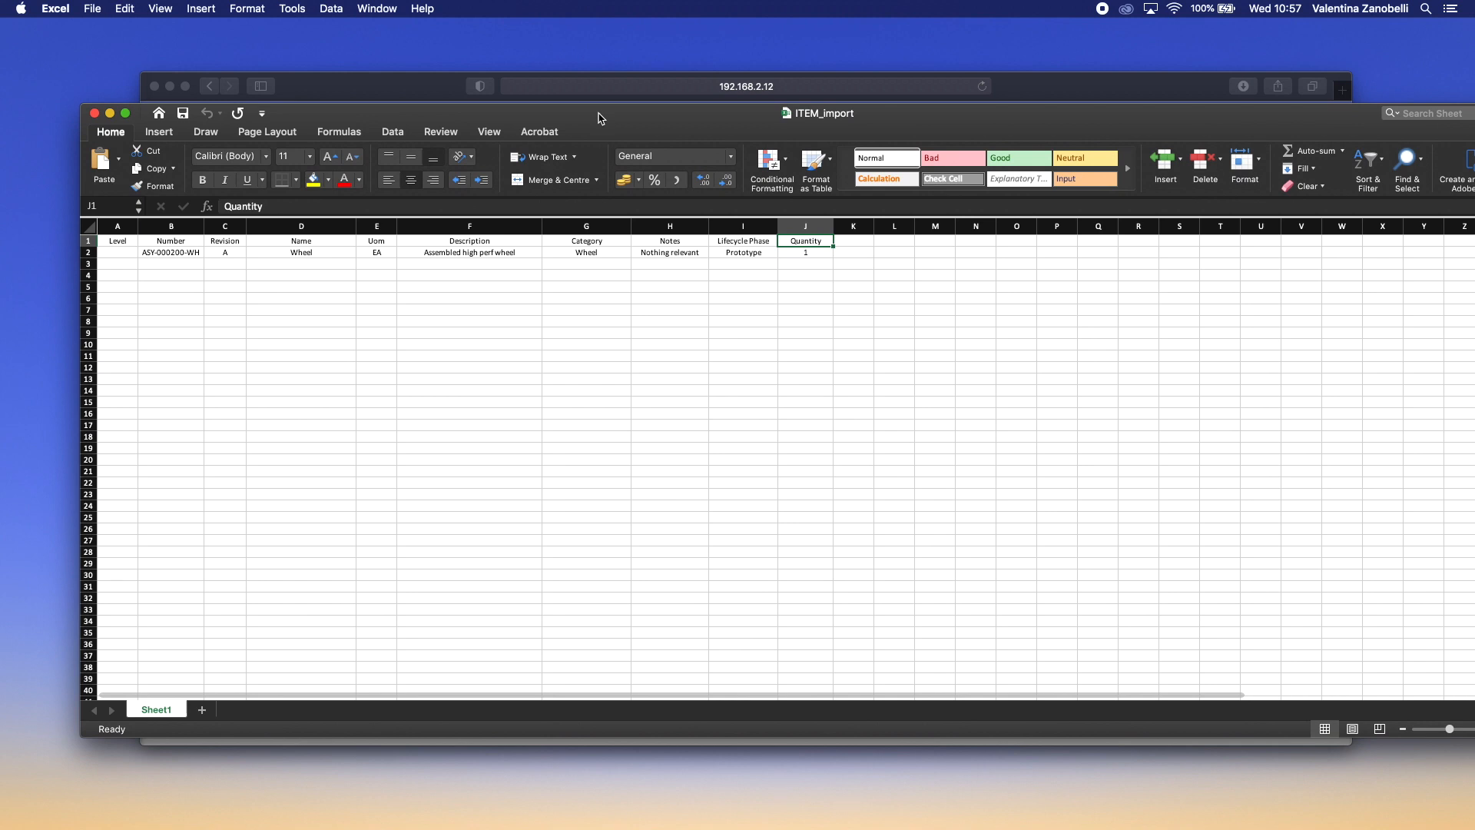
double_click(601, 119)
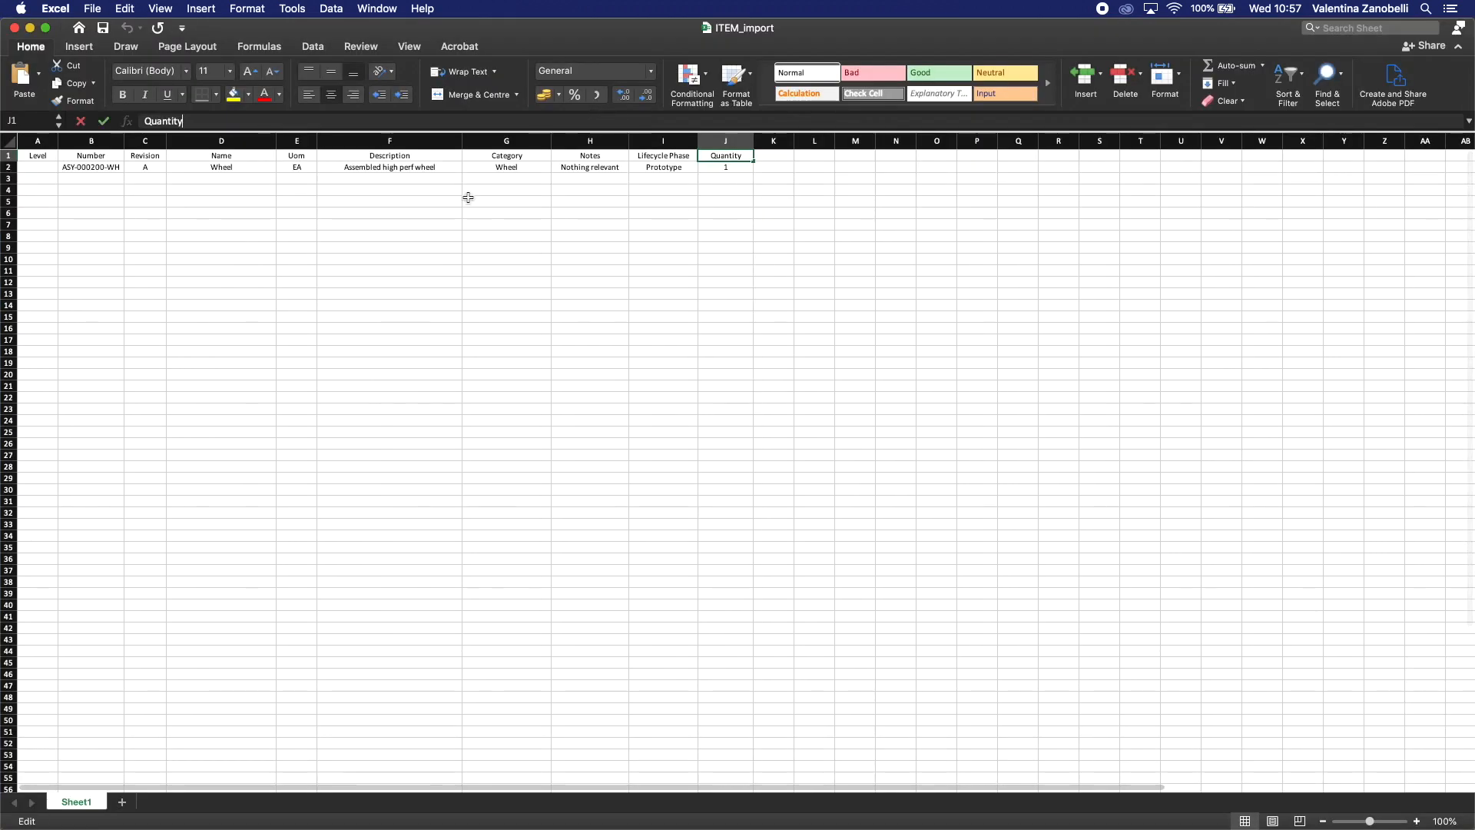
left_click(355, 244)
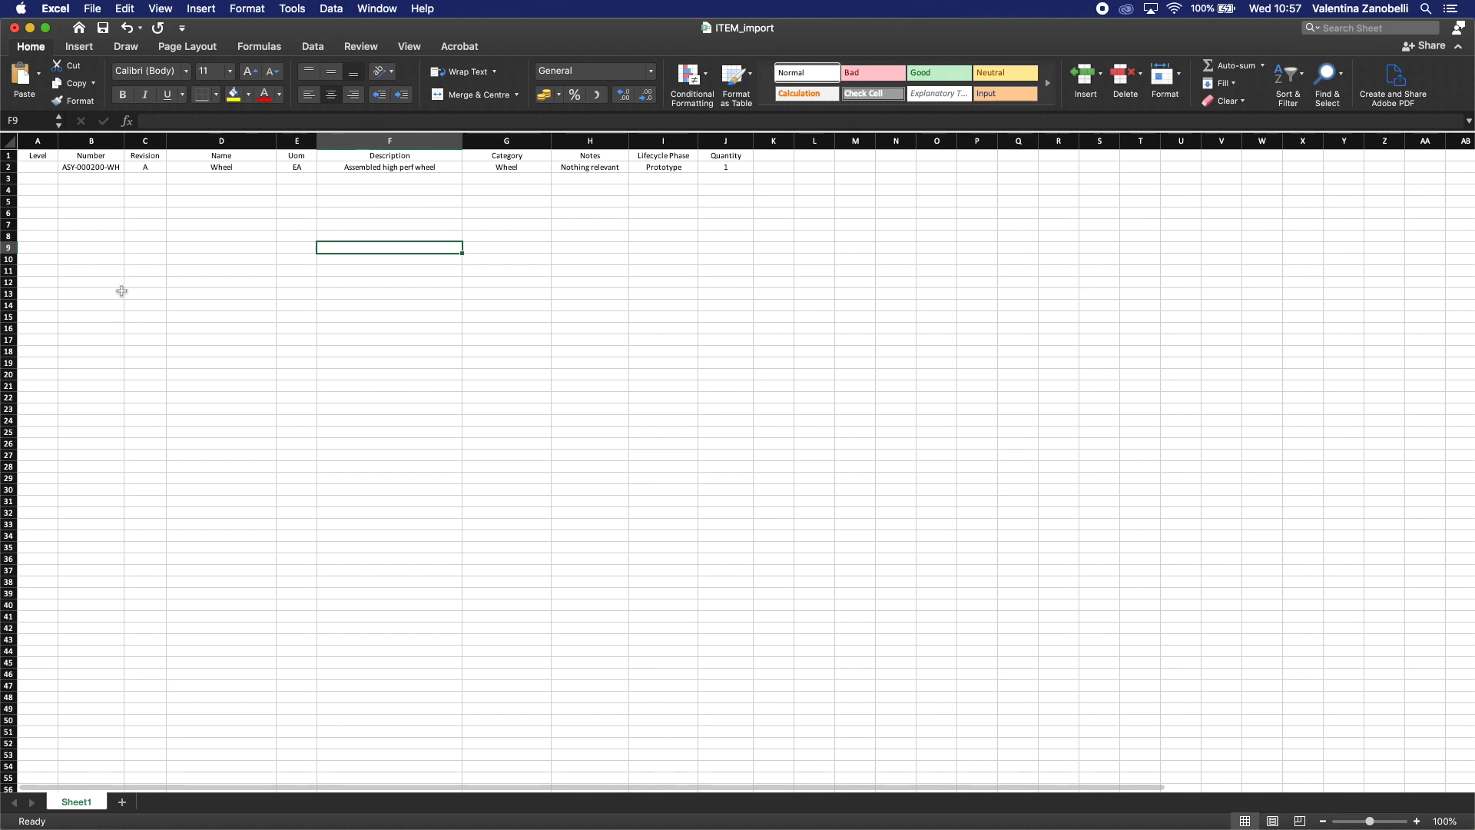
left_click(46, 154)
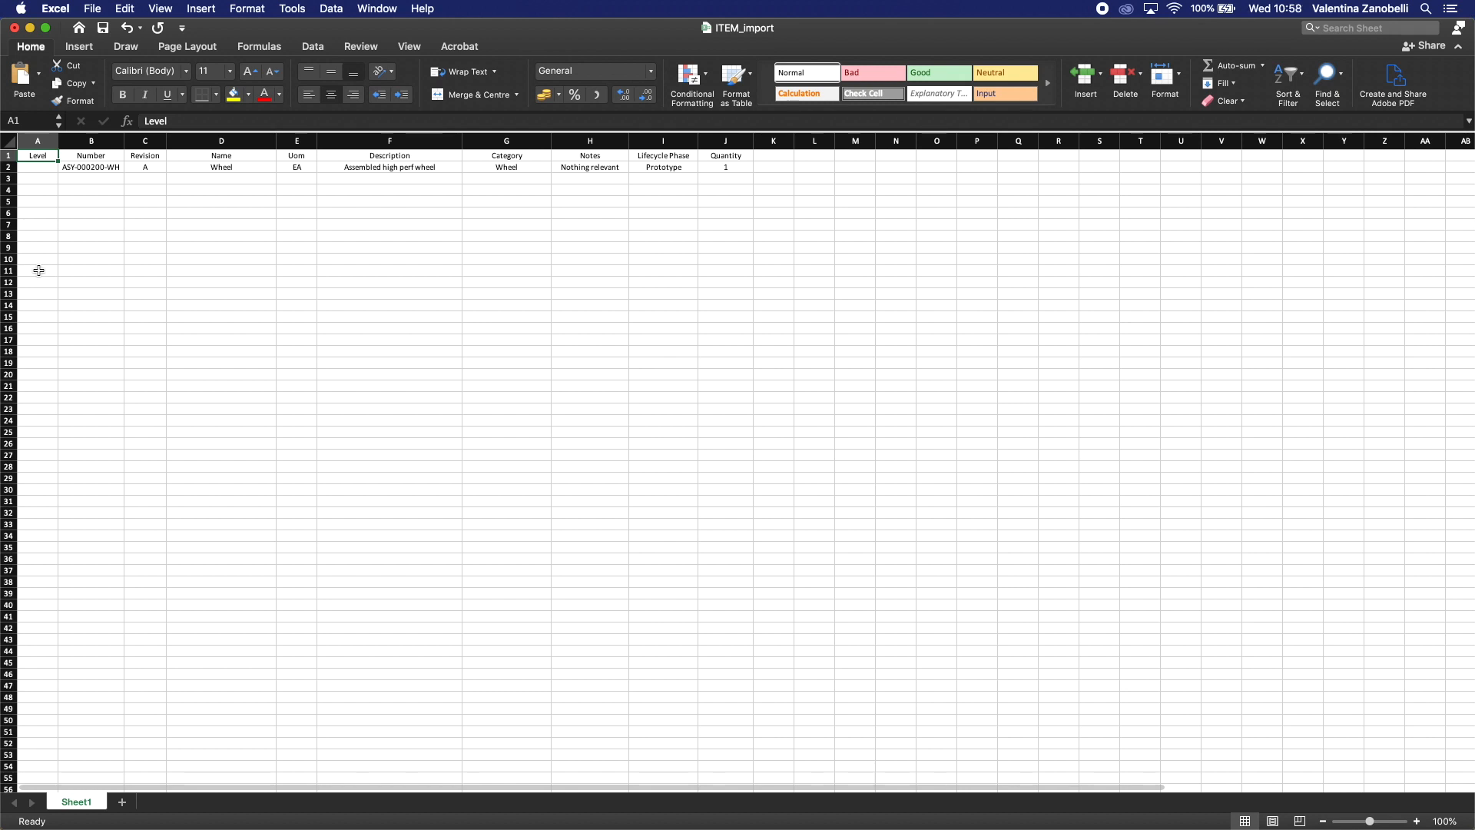
- Step through the headers from Number to Quantity, then drag Excel down to uncover the browser
key("Right")
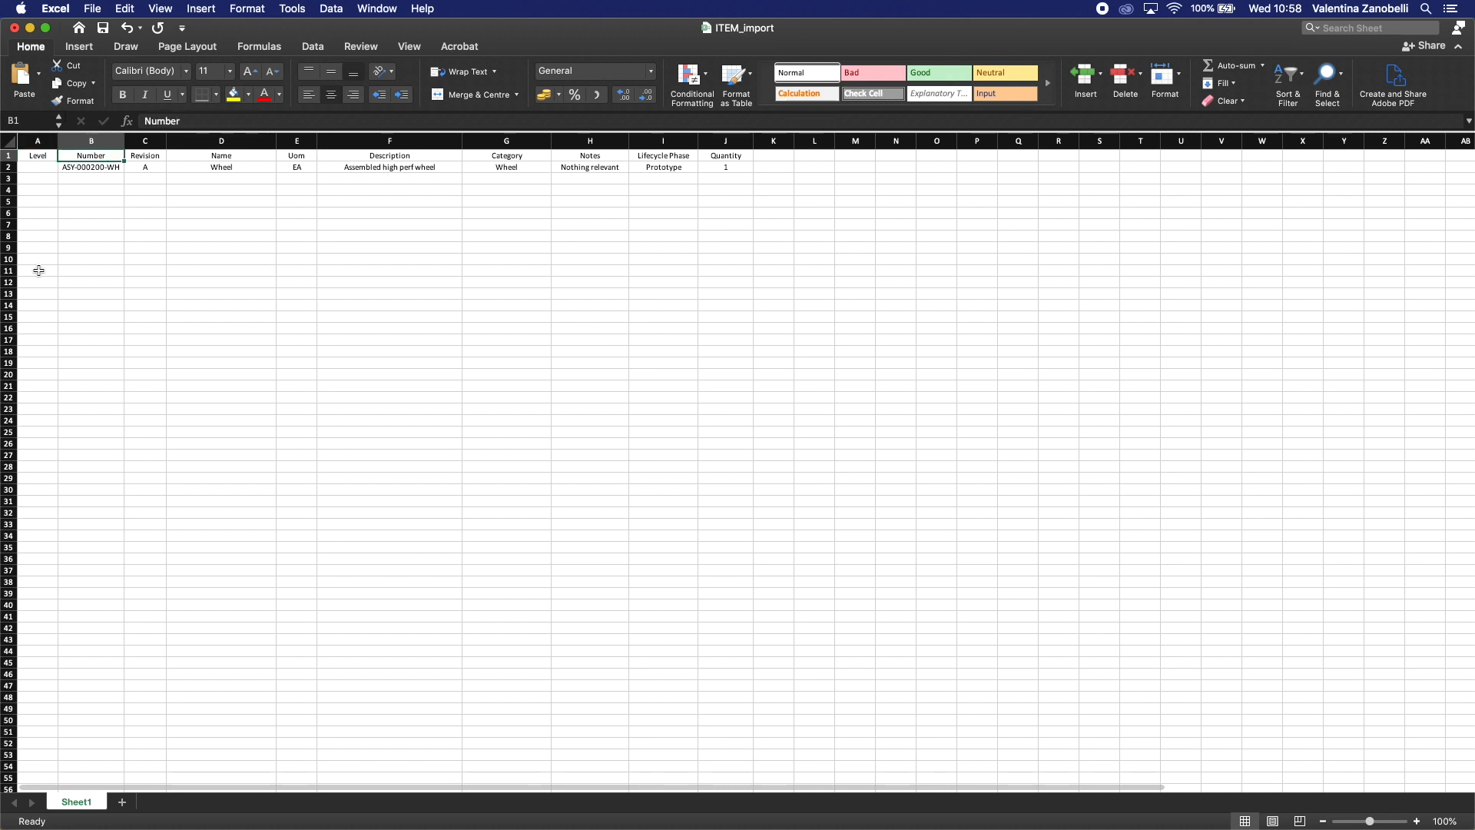
key("Right")
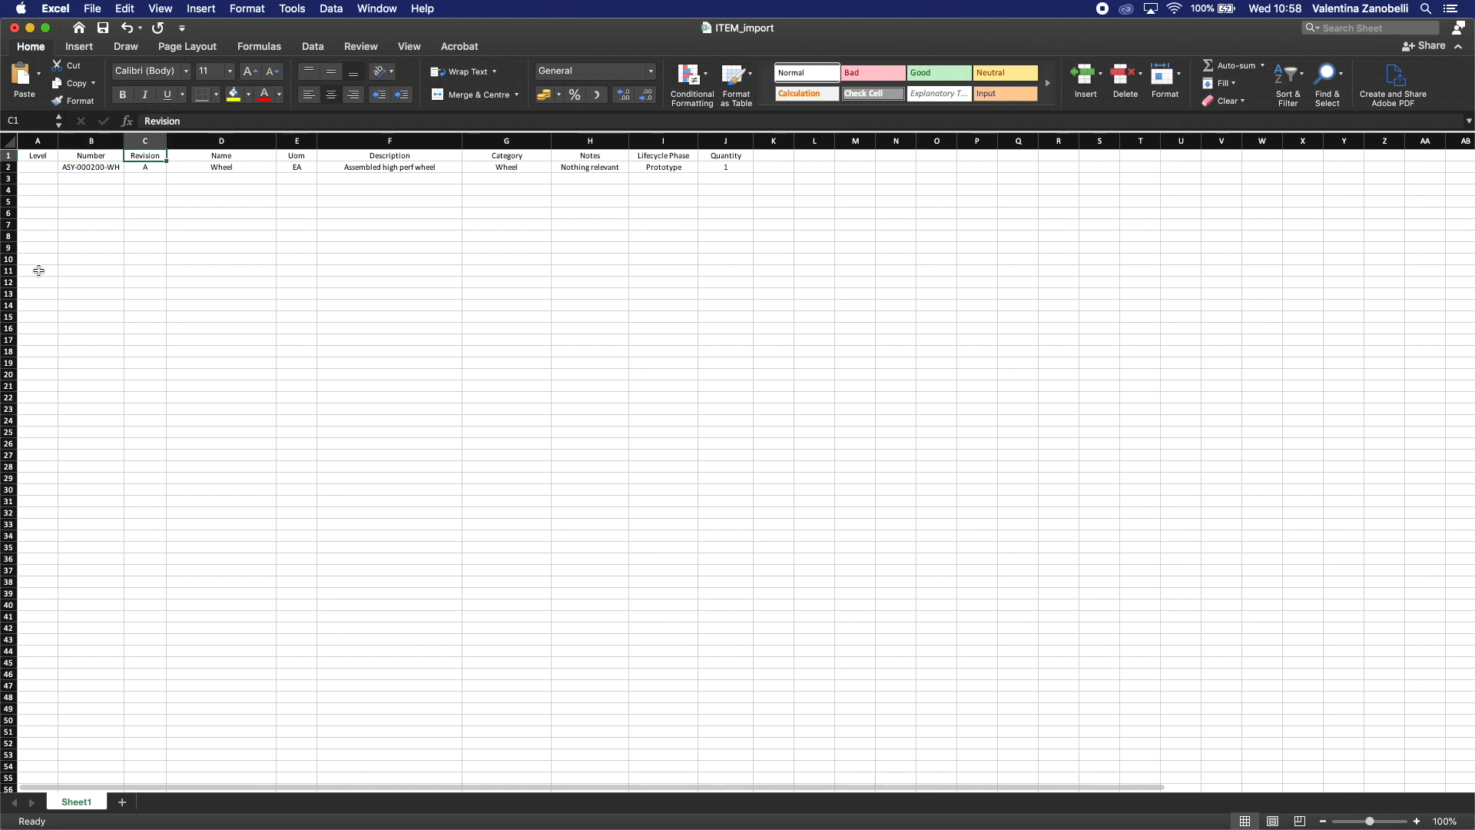
key("Right")
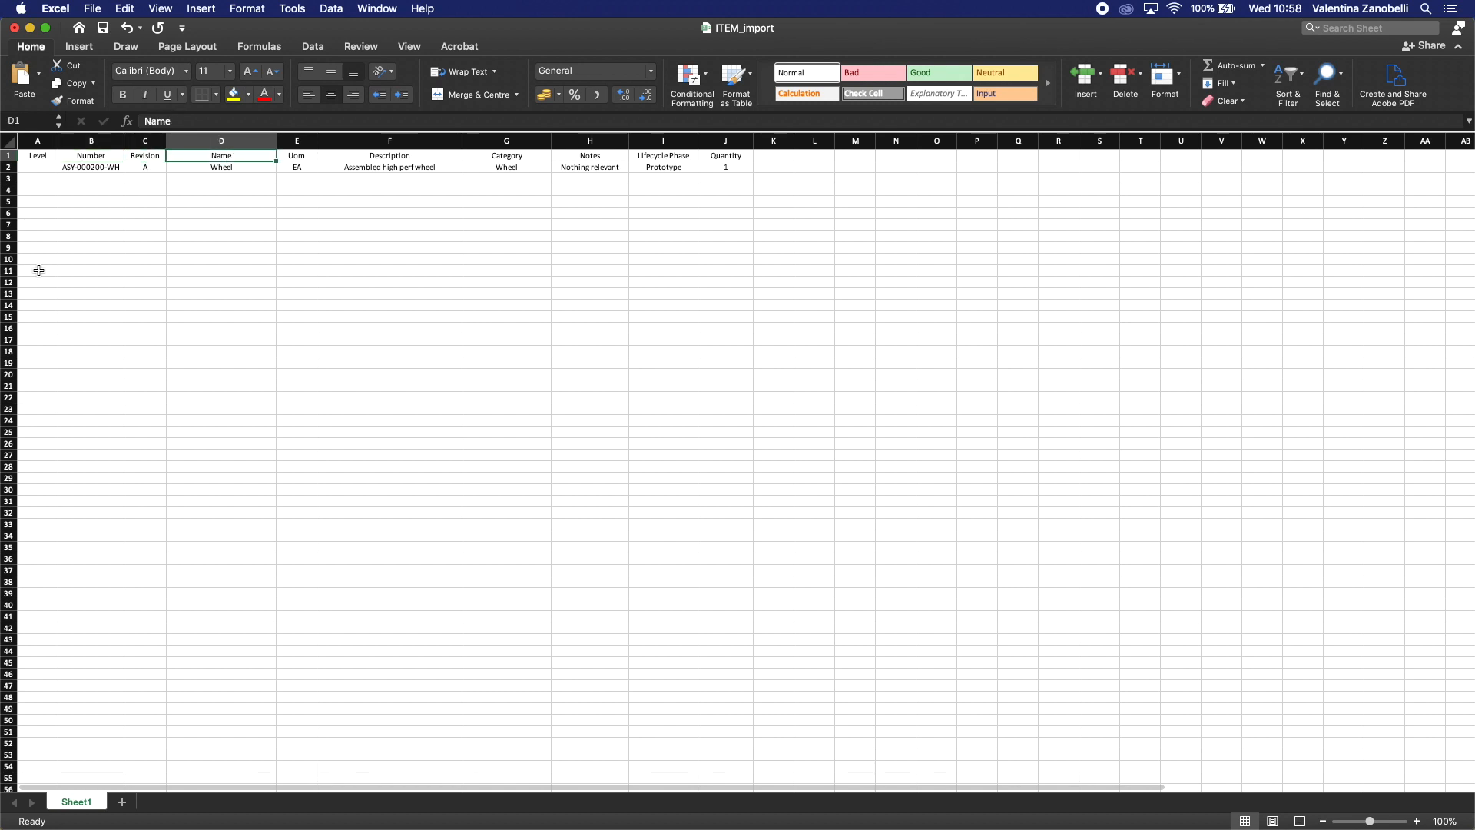
key("Right")
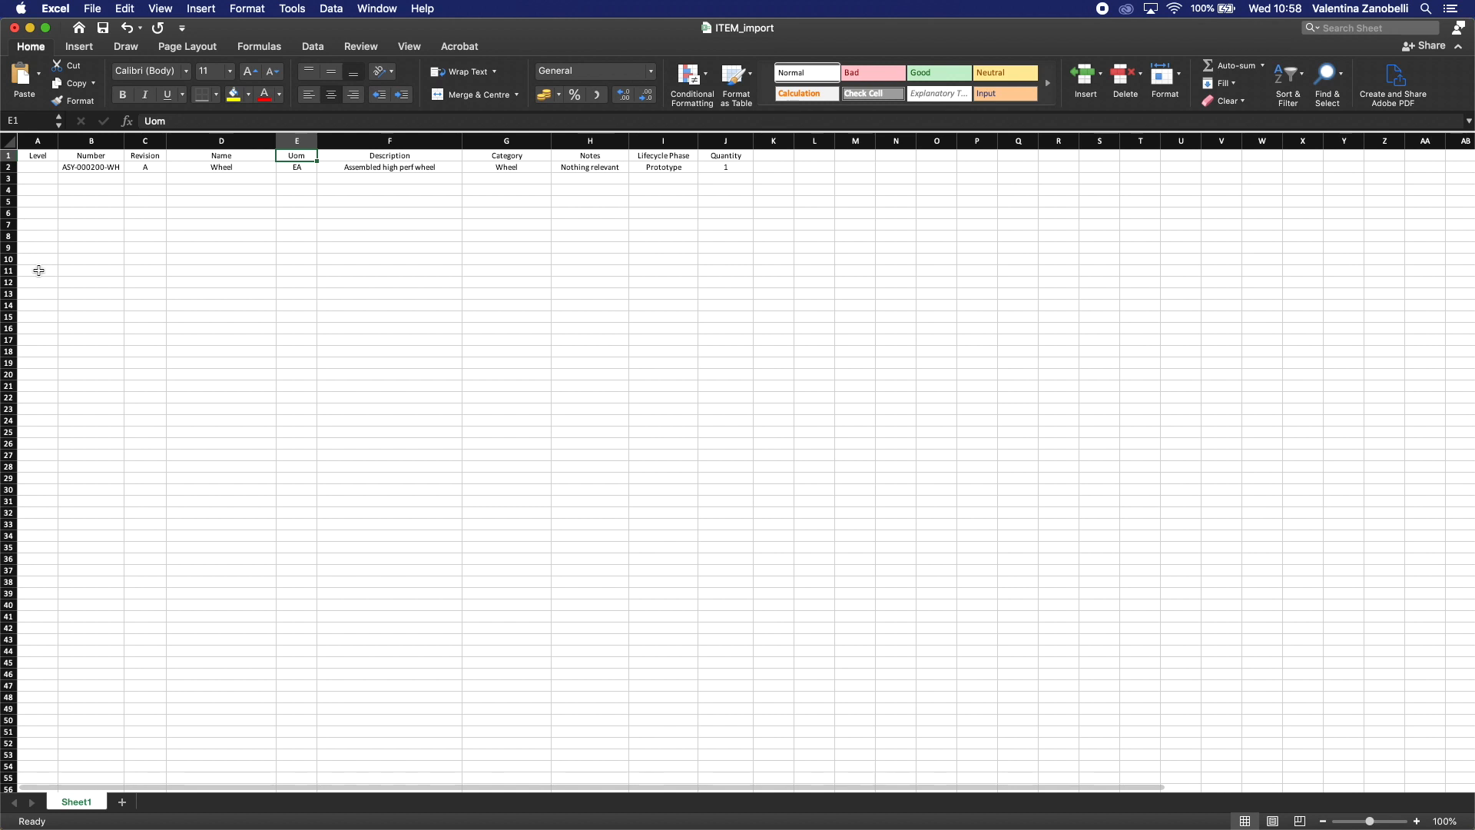
key("Right")
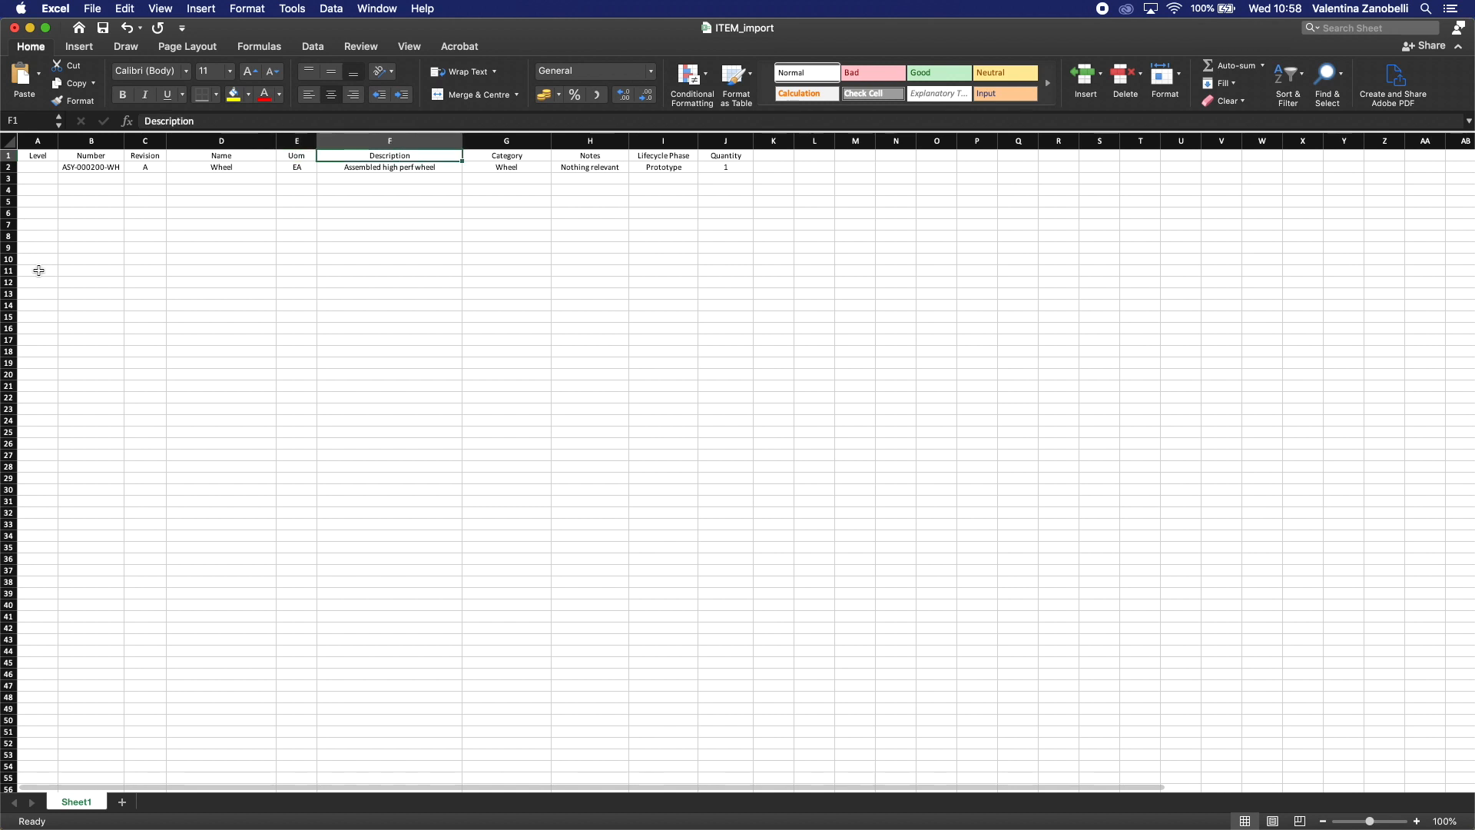
key("Right")
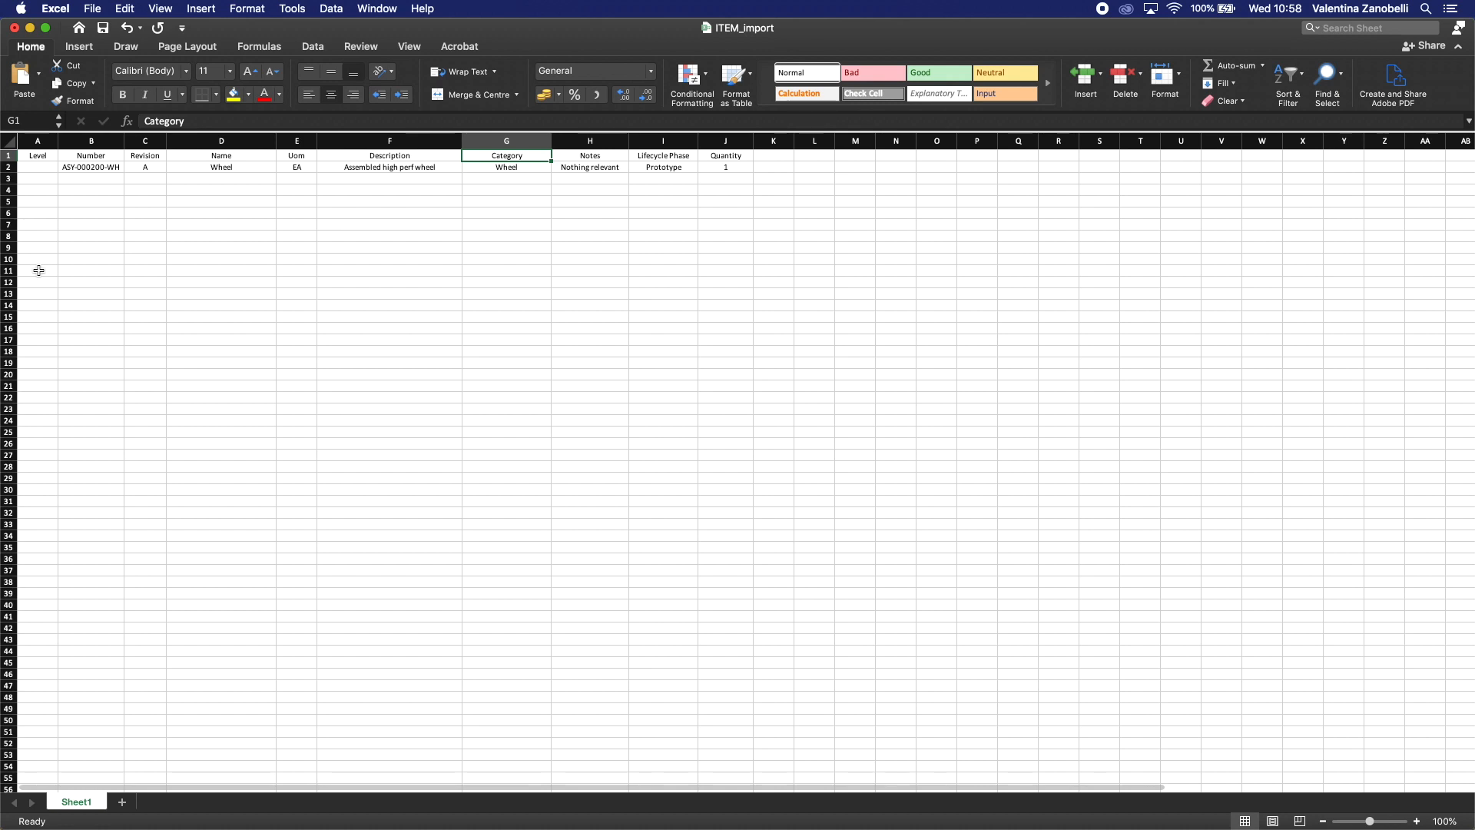
key("Right")
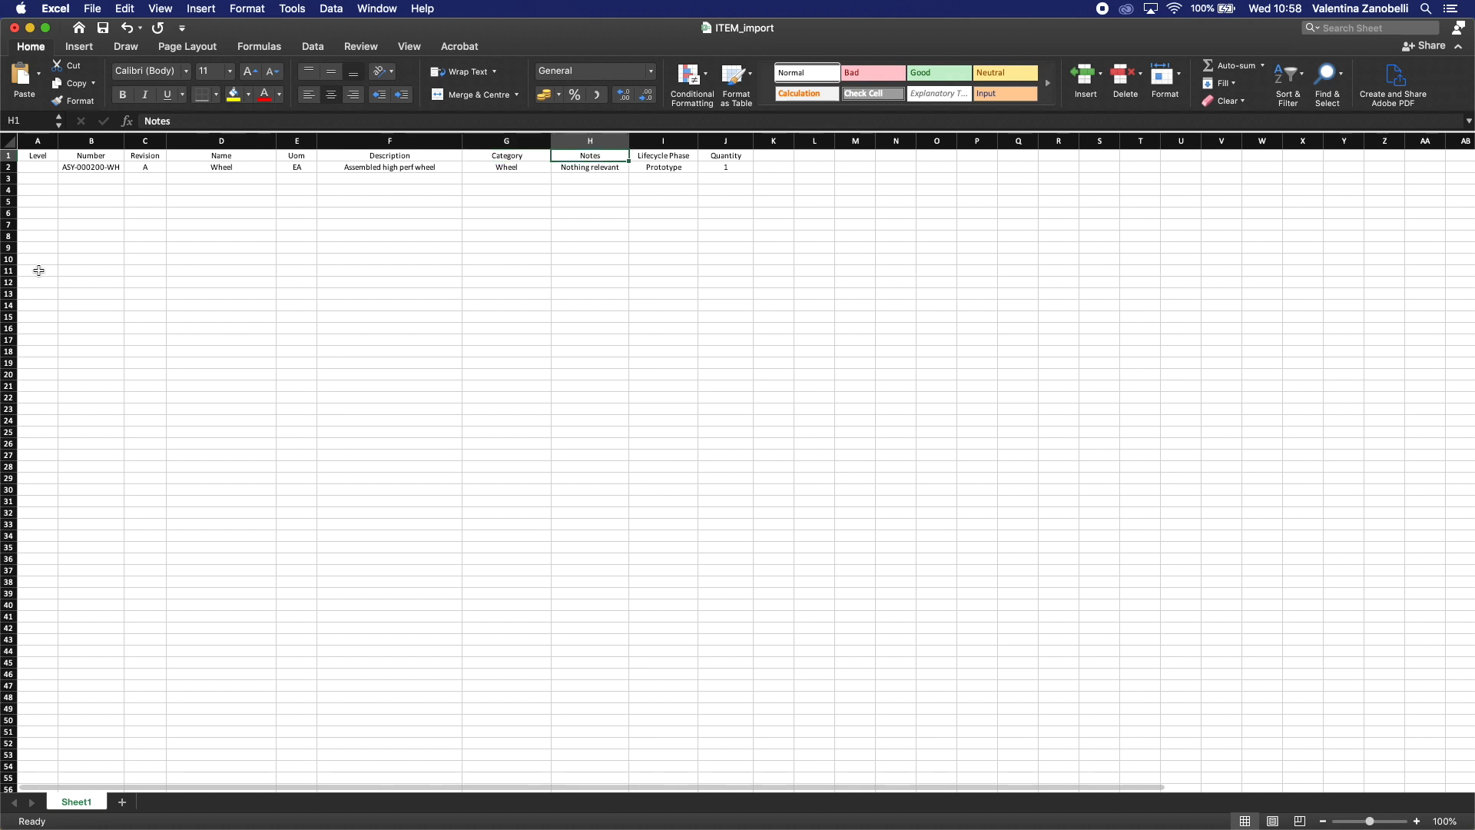
key("Right")
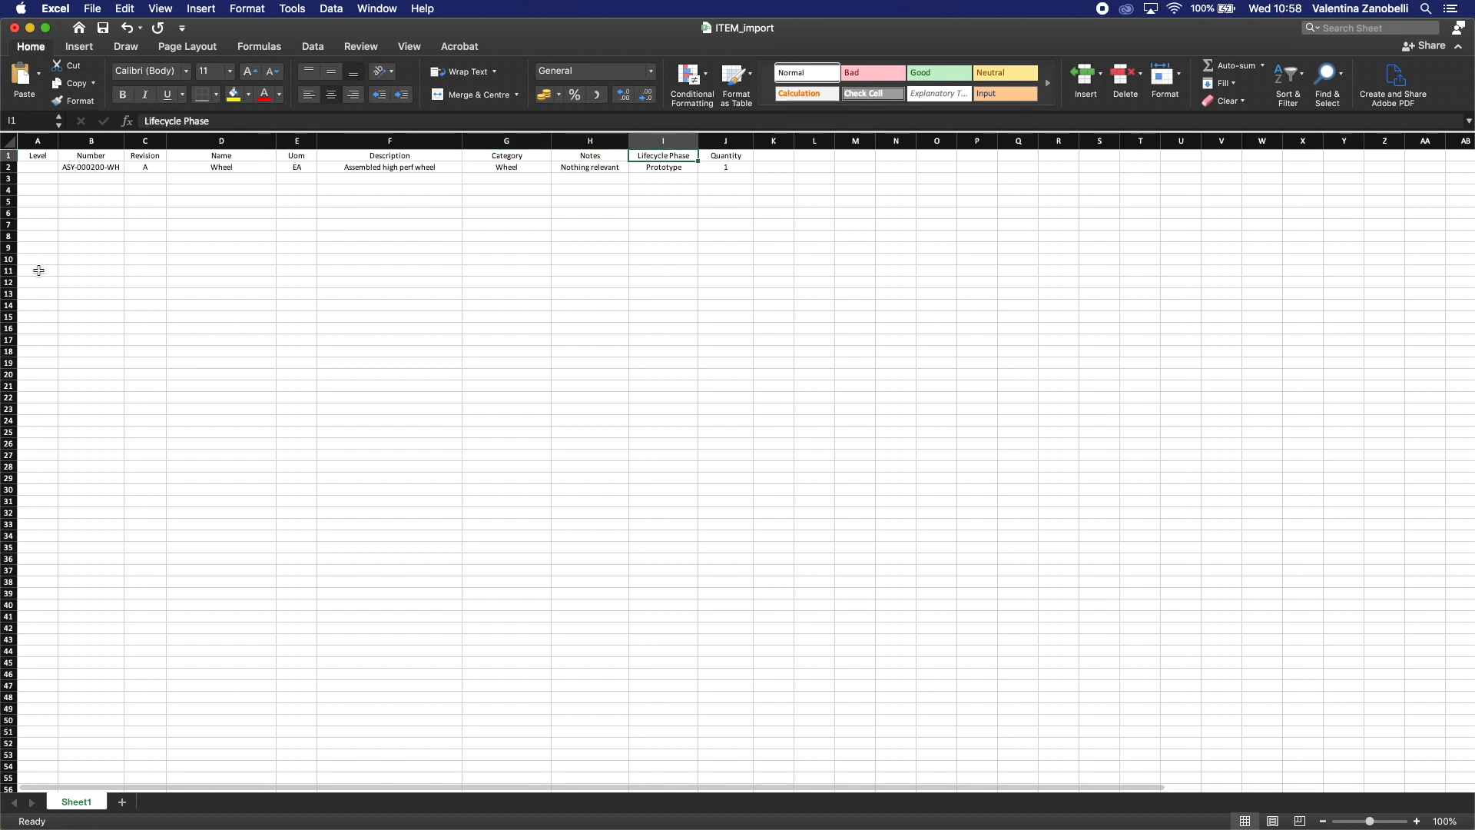
key("Right")
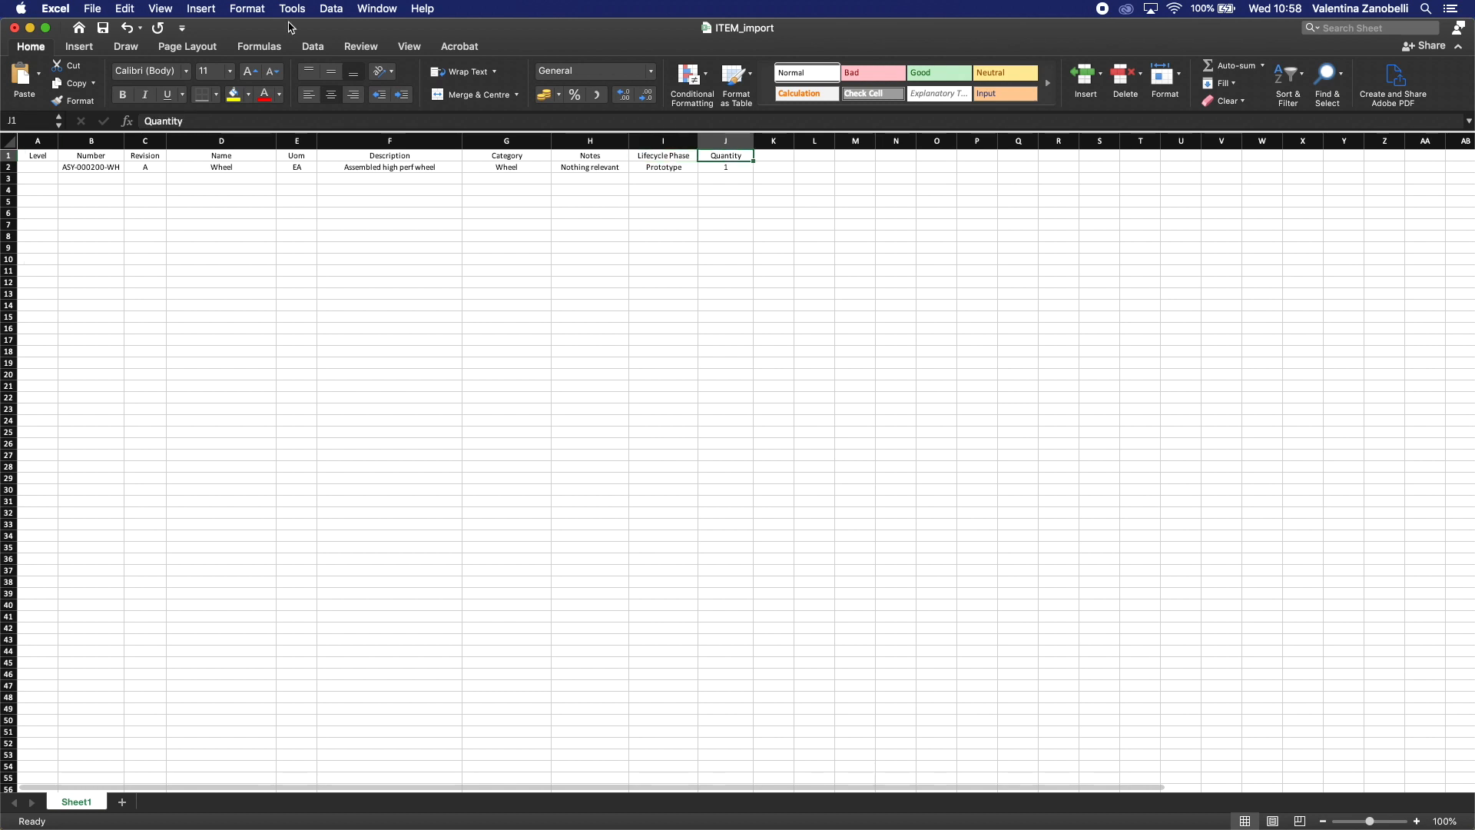
left_click_drag(291, 28, 435, 719)
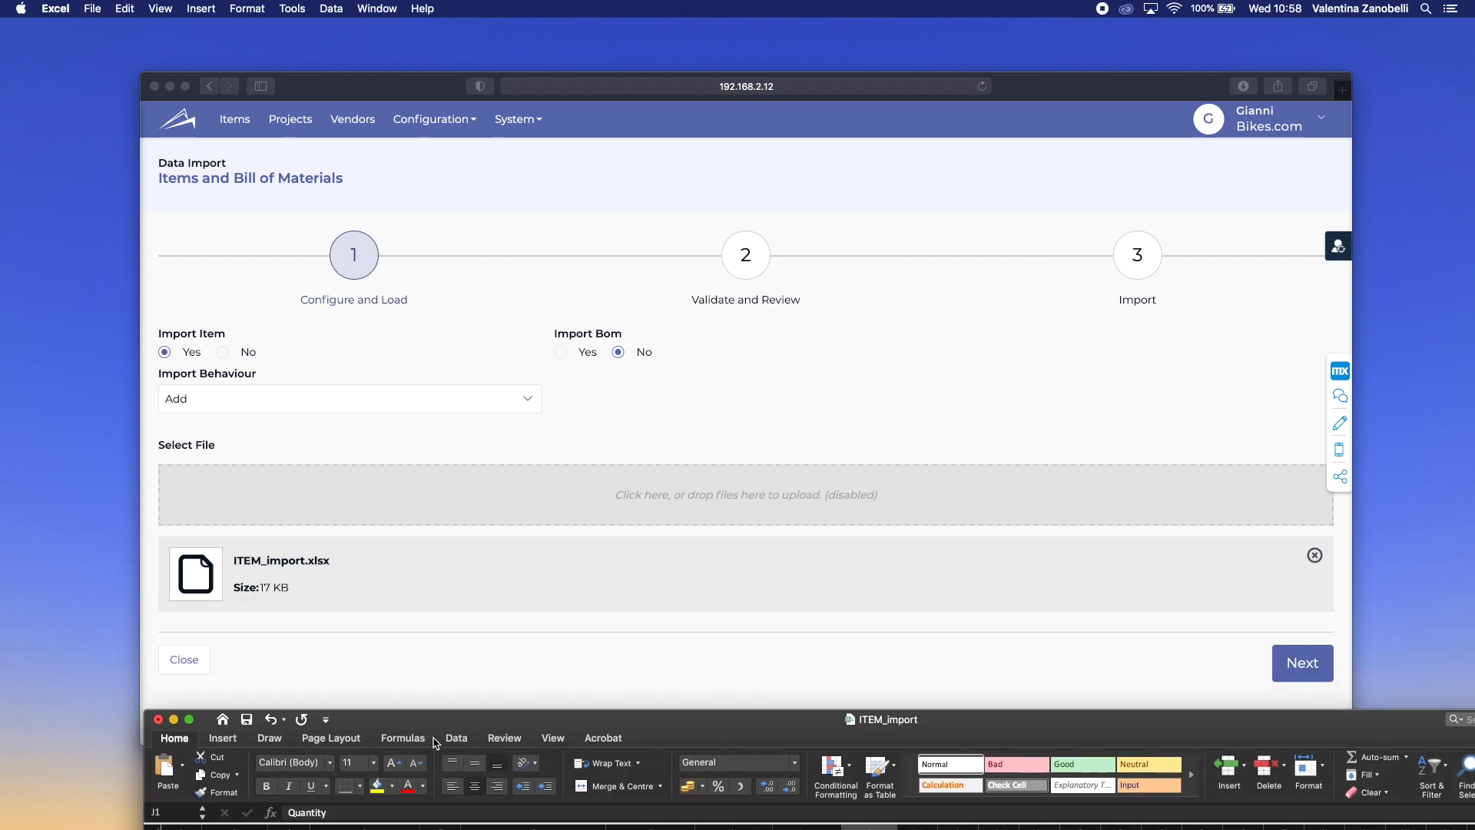
- Return the browser to full screen and advance the import to Validate and Review
left_click(318, 85)
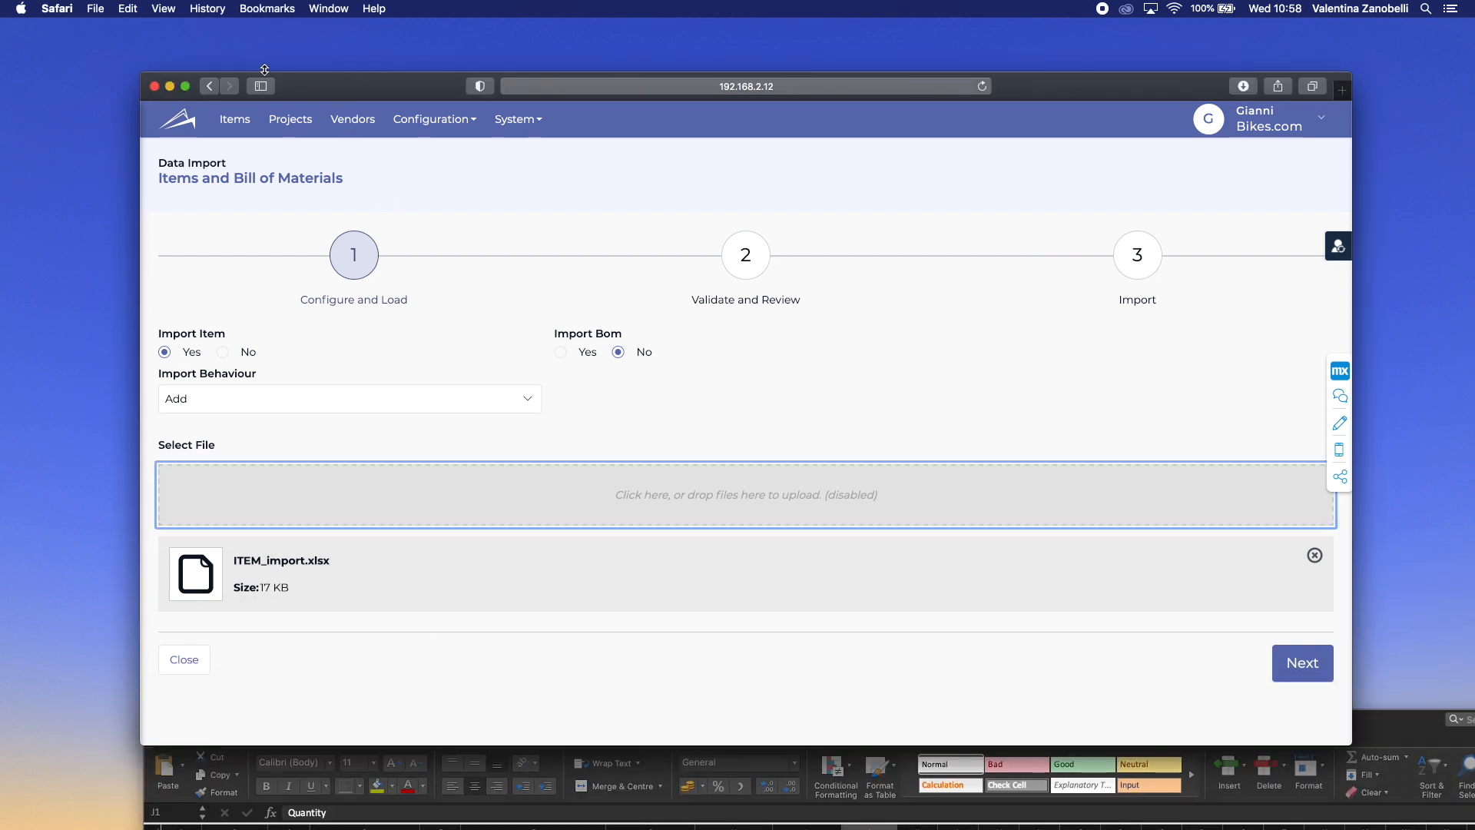
left_click(185, 86)
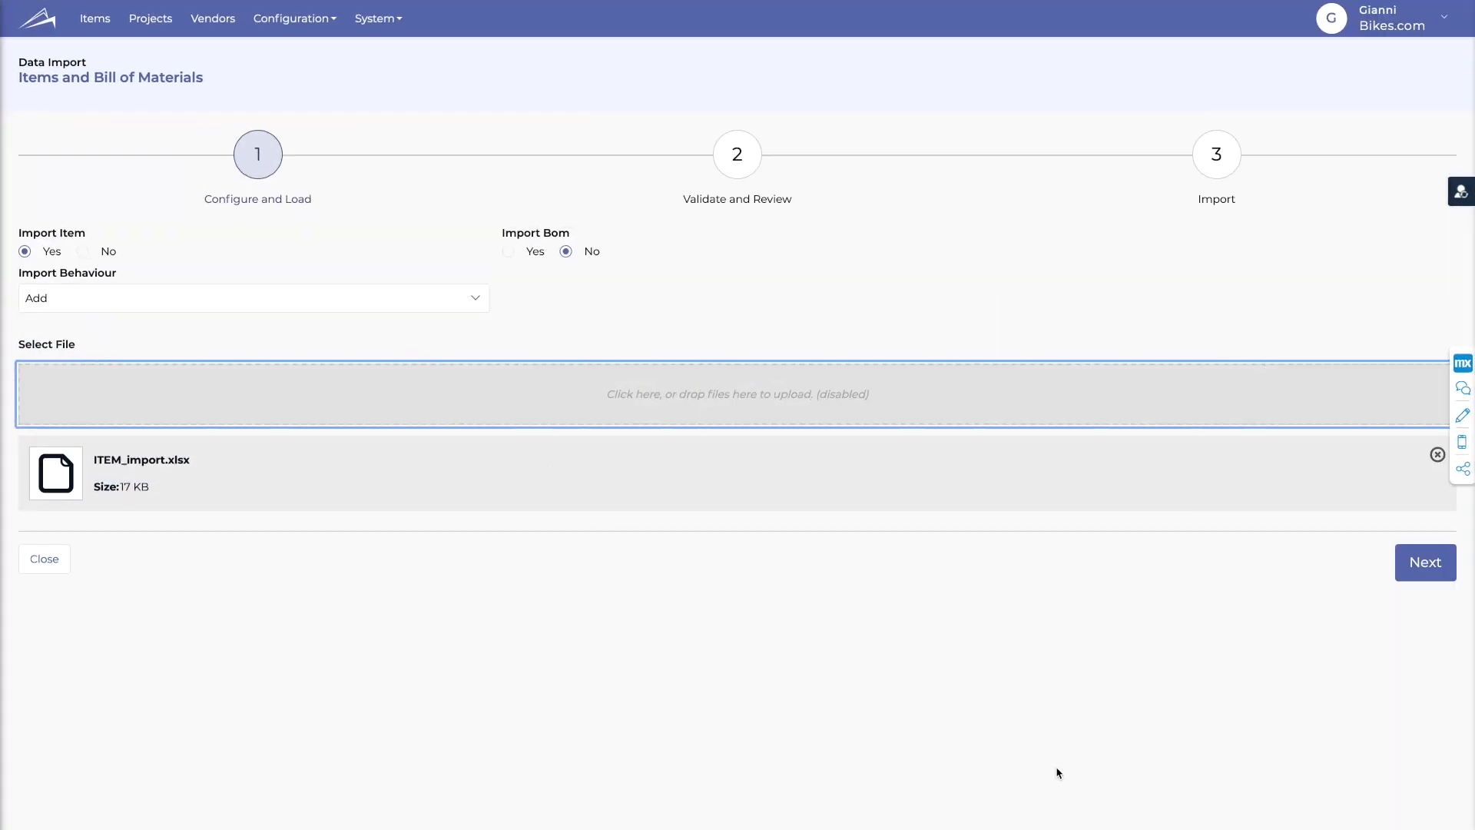
left_click(1428, 565)
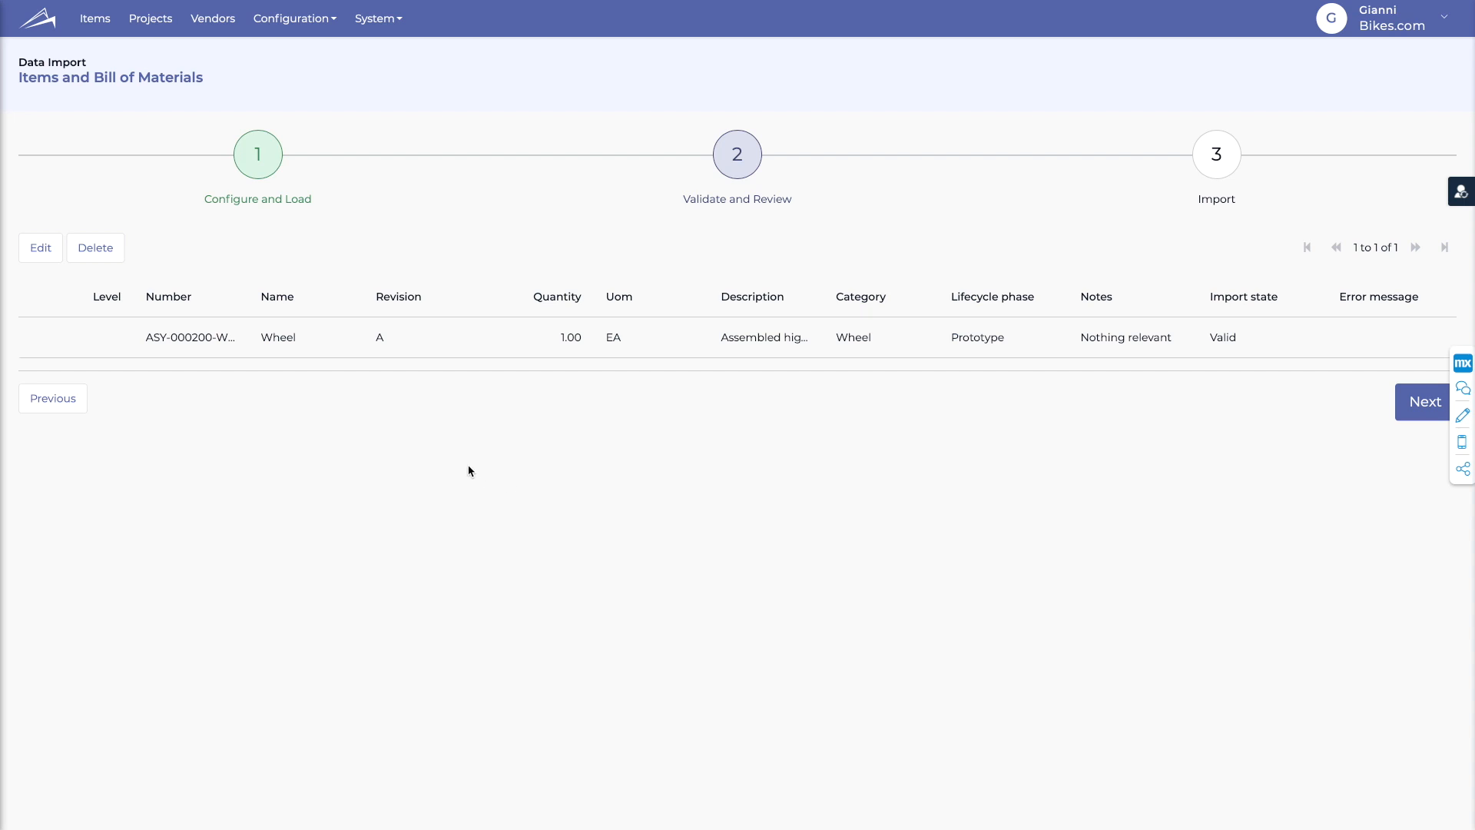
- Resize the Number, Uom and Description columns to show full values, then run the import
left_click_drag(246, 299, 277, 299)
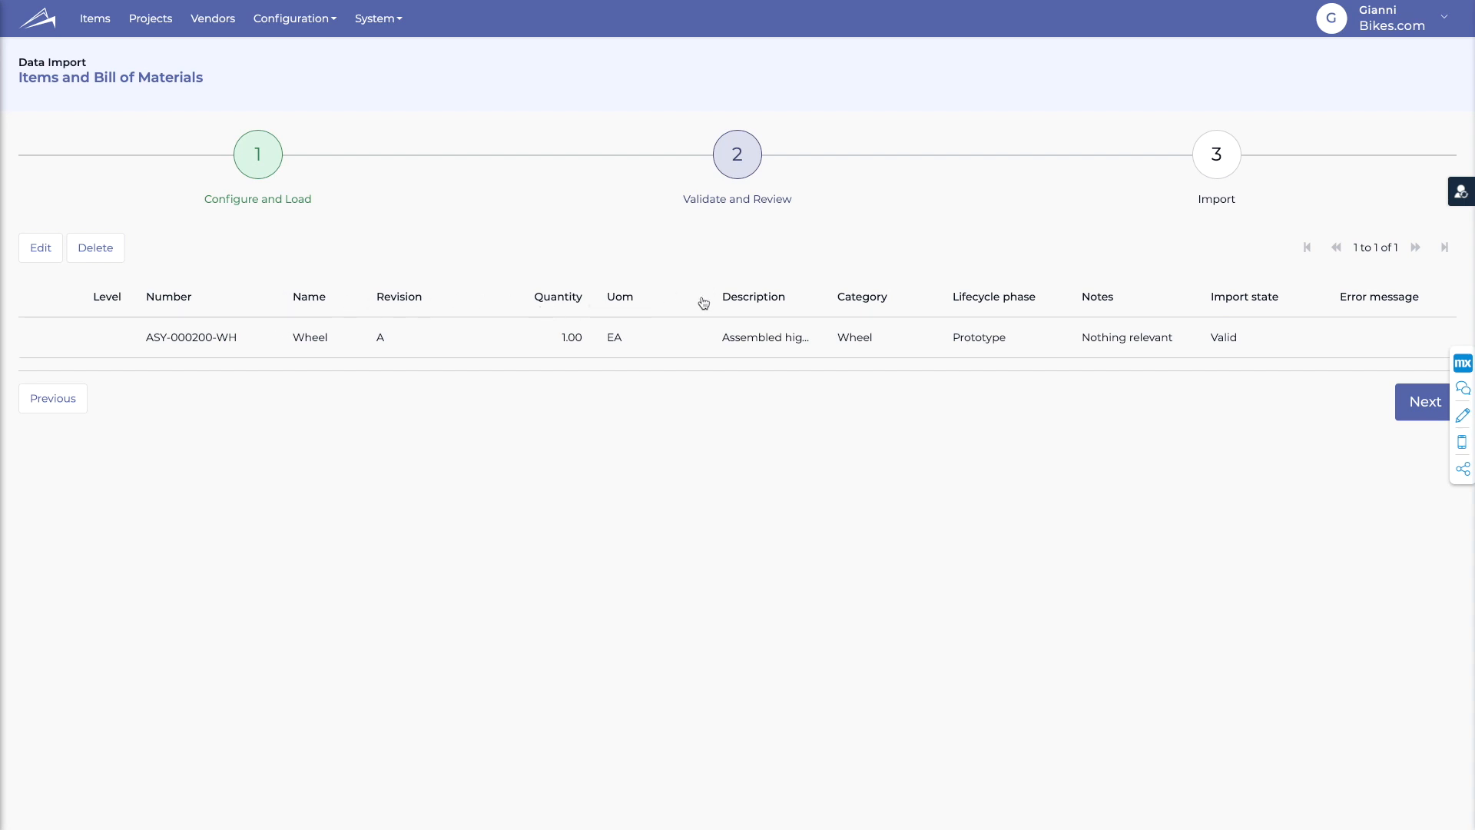
left_click_drag(703, 294, 656, 297)
left_click_drag(809, 298, 836, 301)
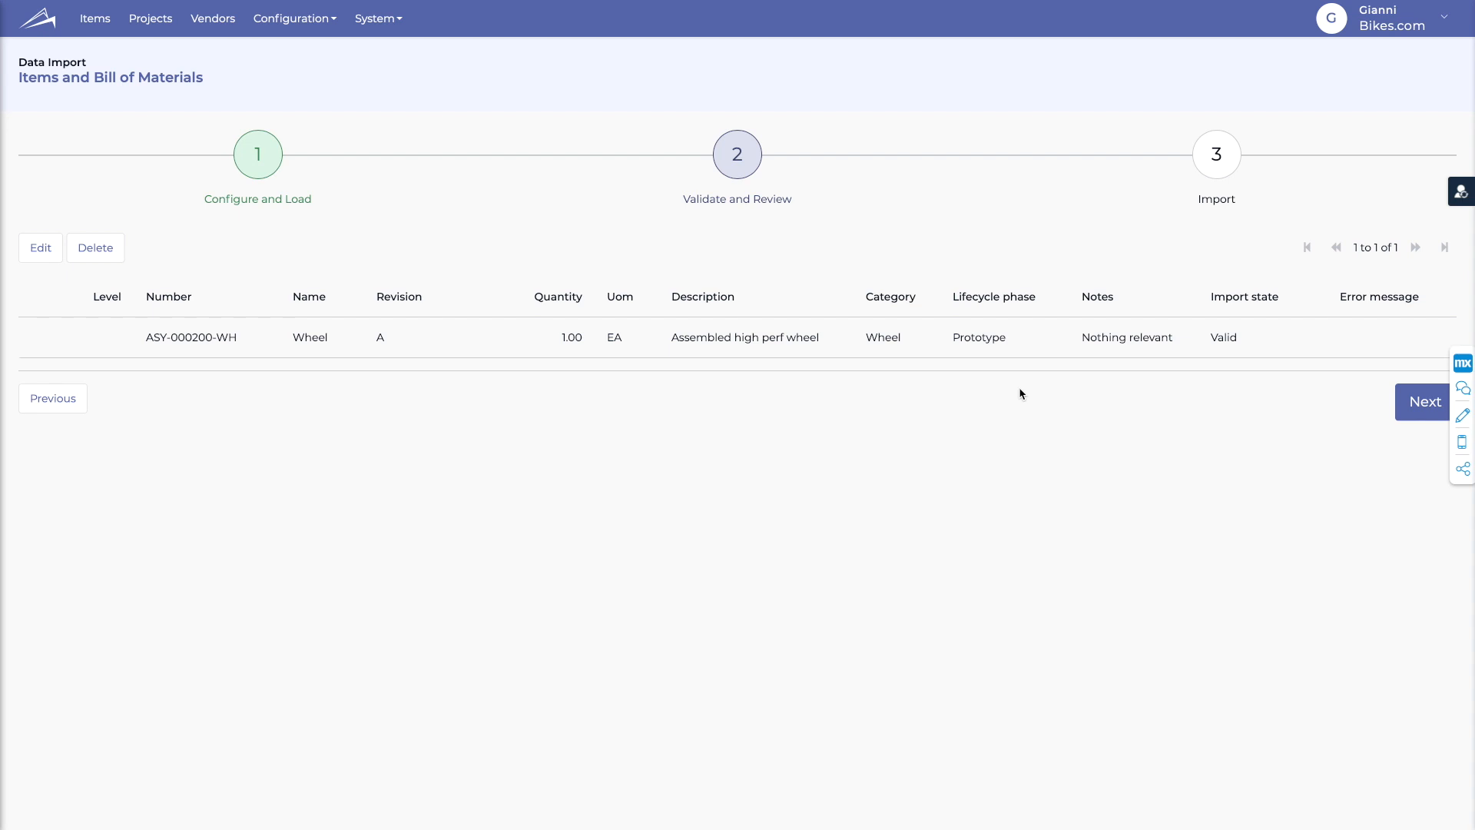
left_click(1420, 402)
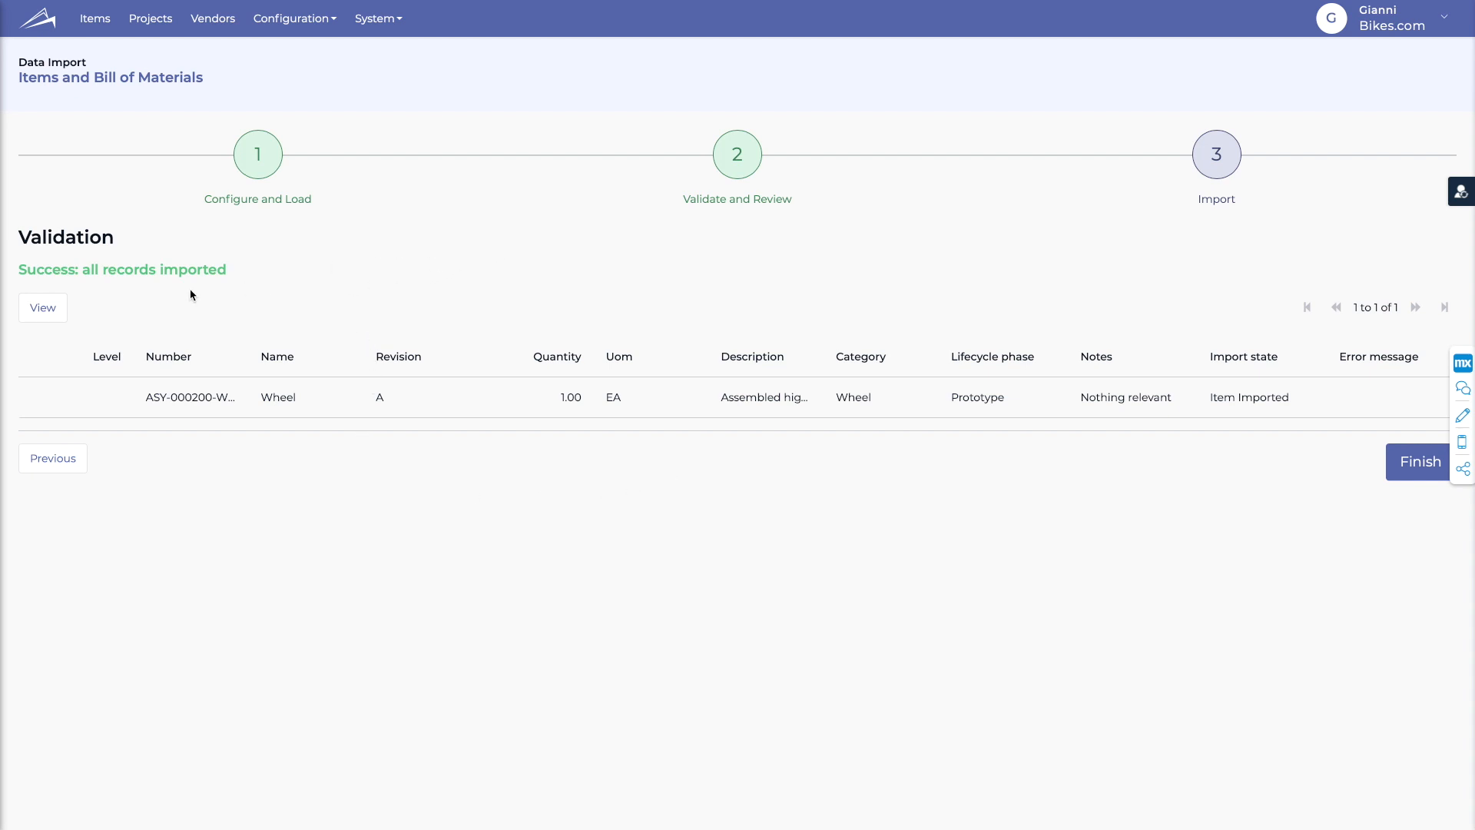
- Highlight the success message and Error message column, then finish the import wizard
left_click_drag(20, 270, 252, 270)
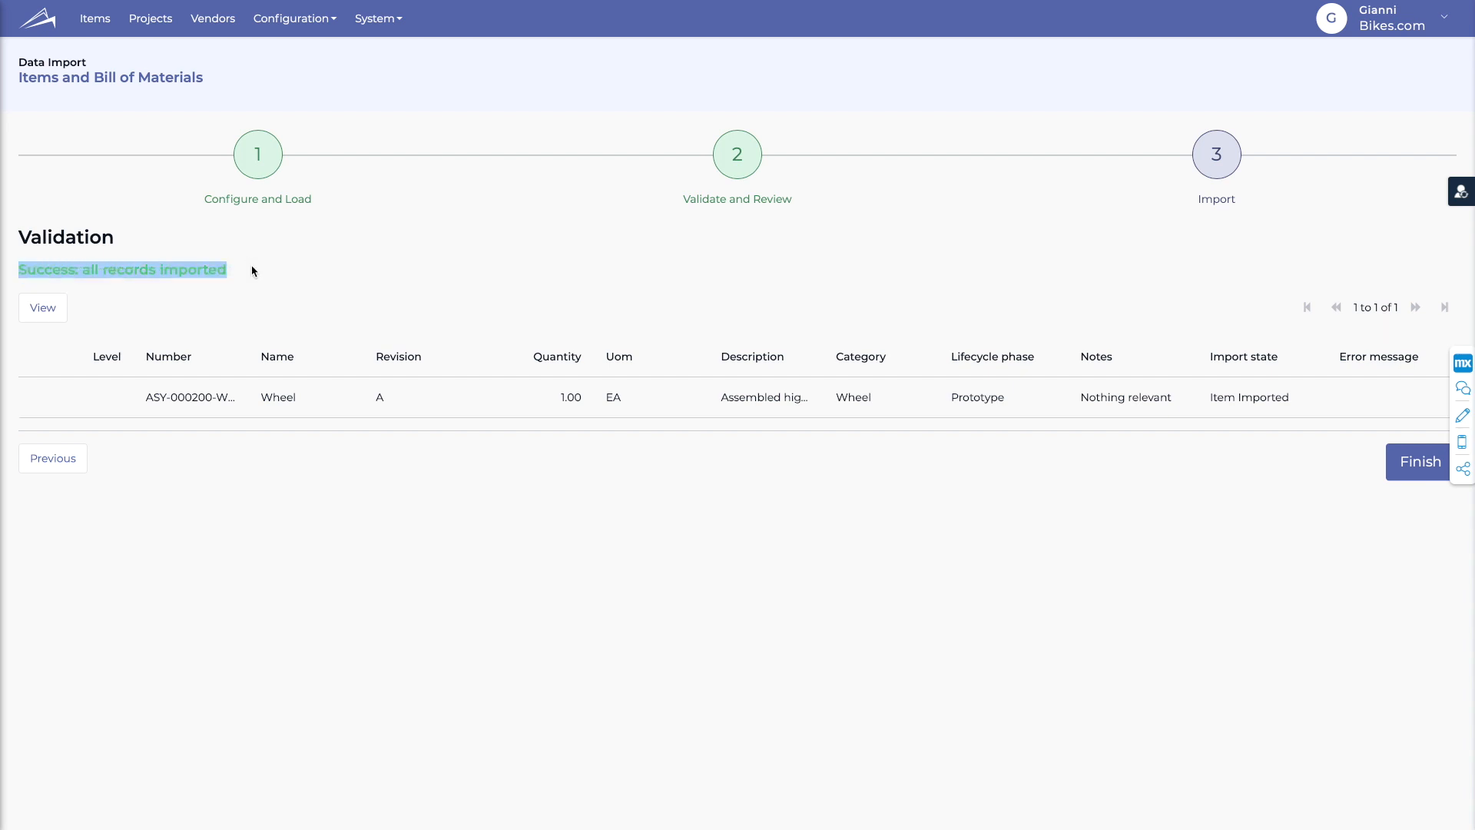
left_click(252, 270)
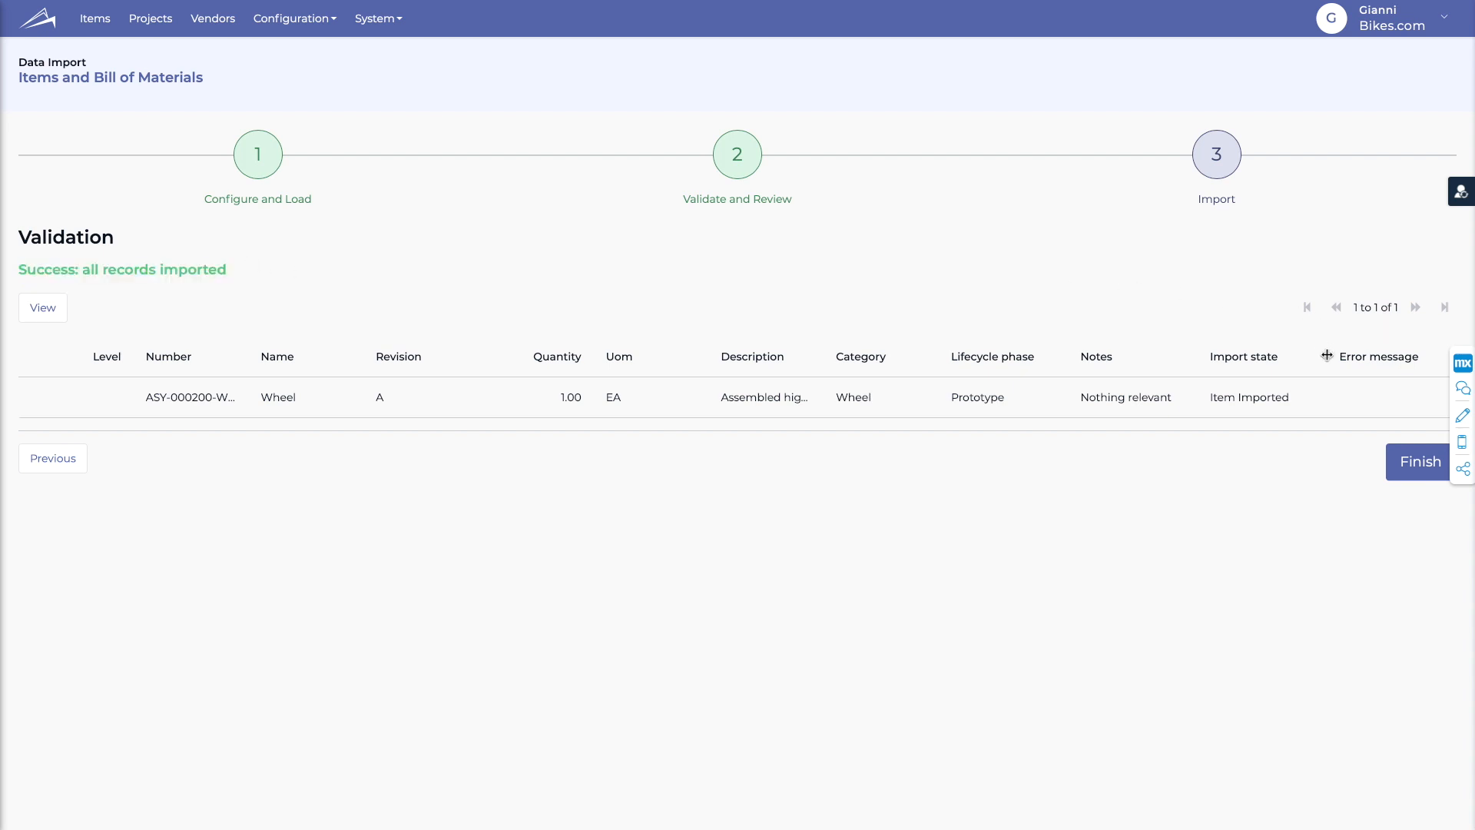
left_click_drag(1339, 357, 1425, 358)
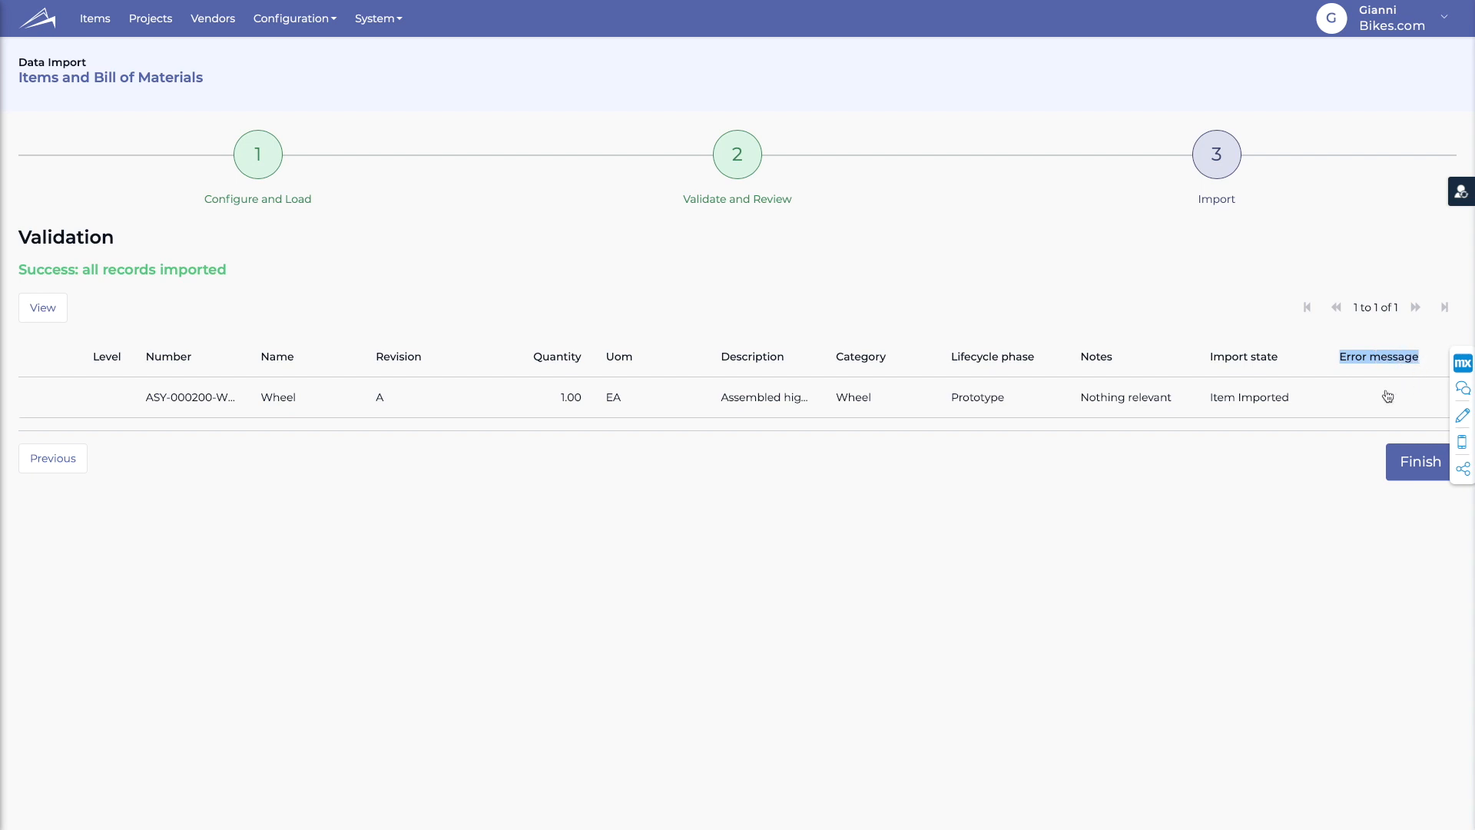
left_click(1083, 475)
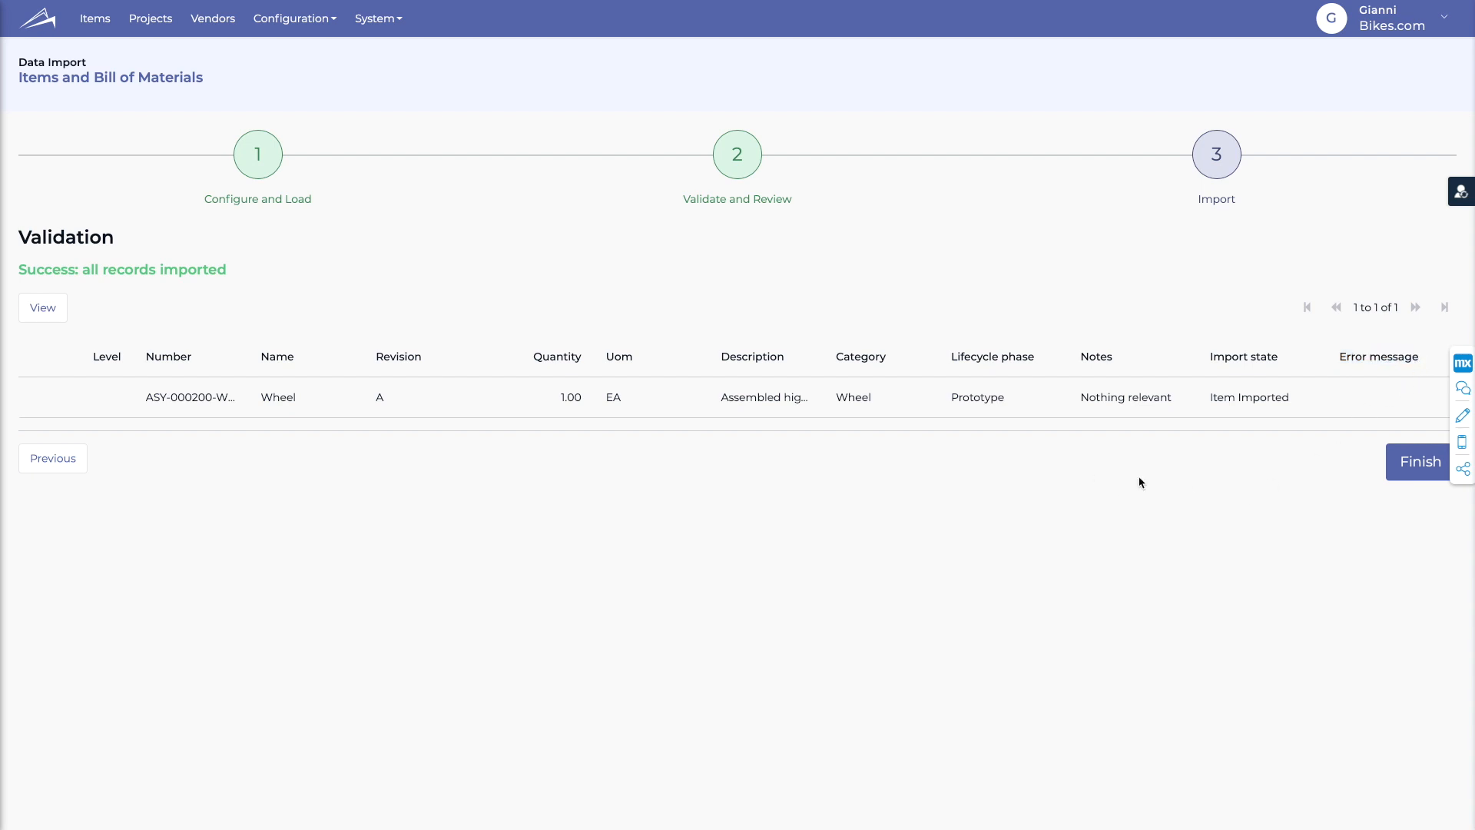
left_click(1419, 467)
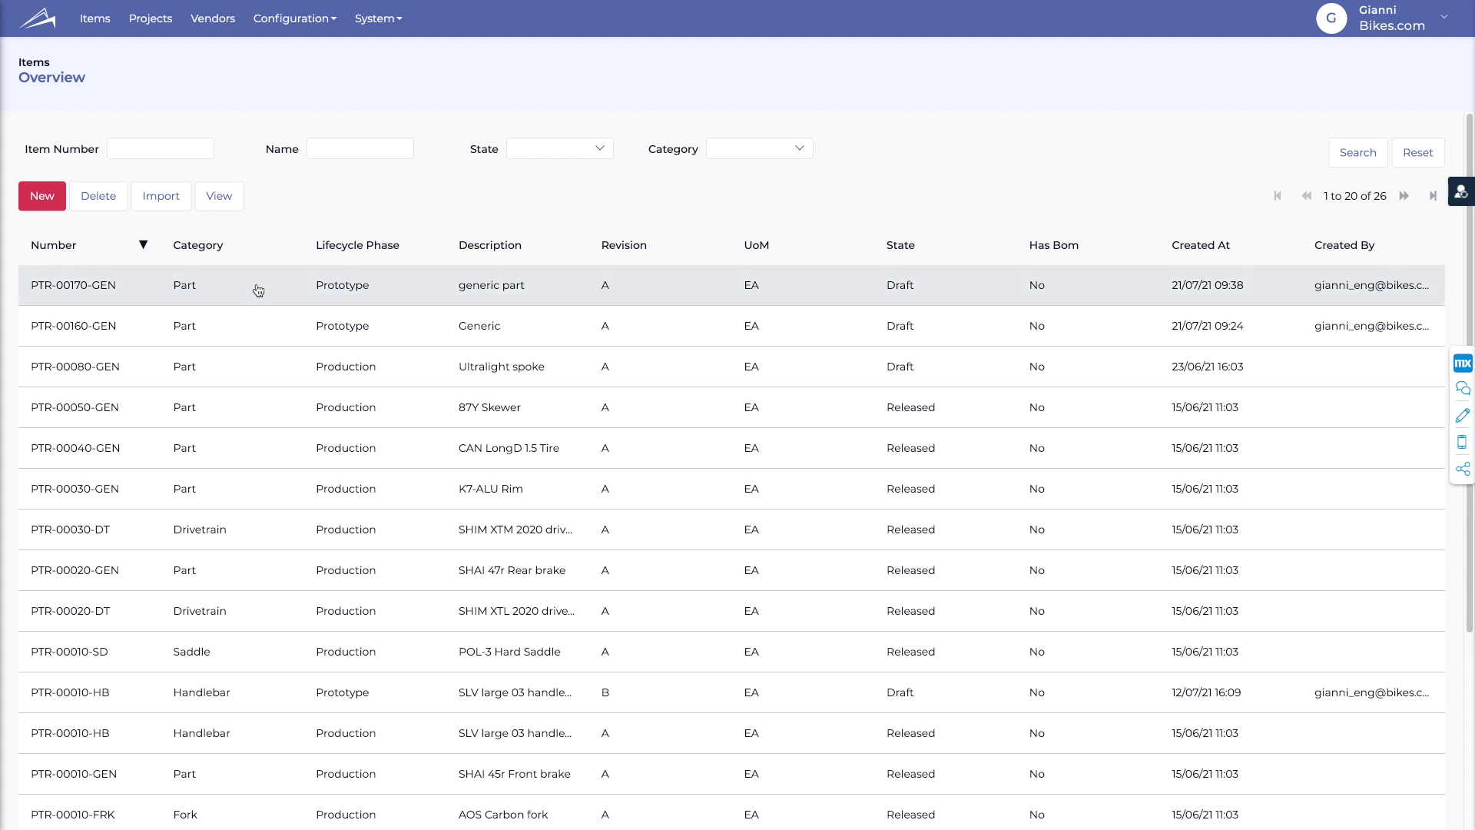
- Filter the Items overview by the Wheel category to list its three items
left_click(744, 153)
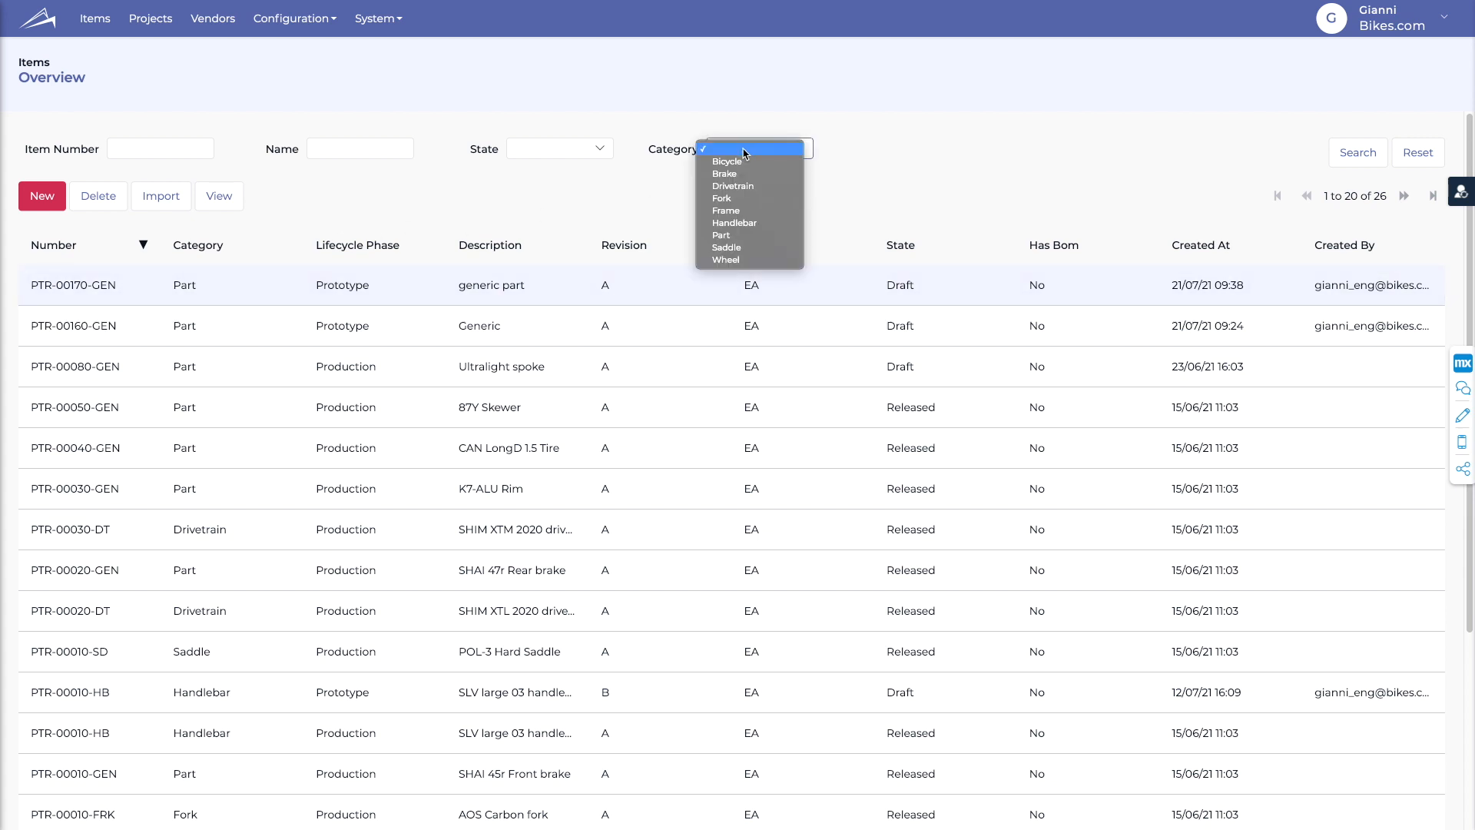
left_click(734, 260)
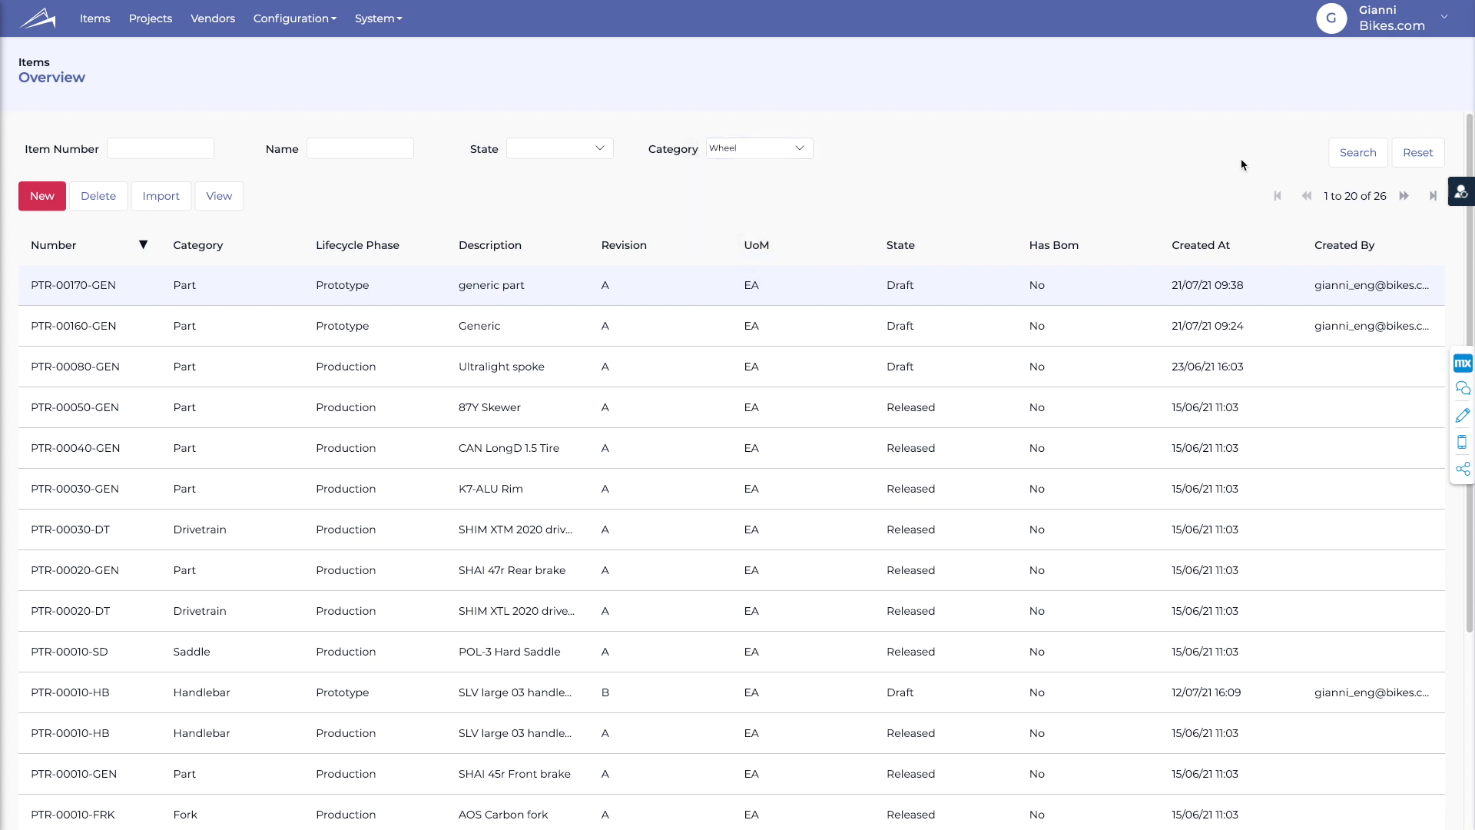
left_click(1350, 153)
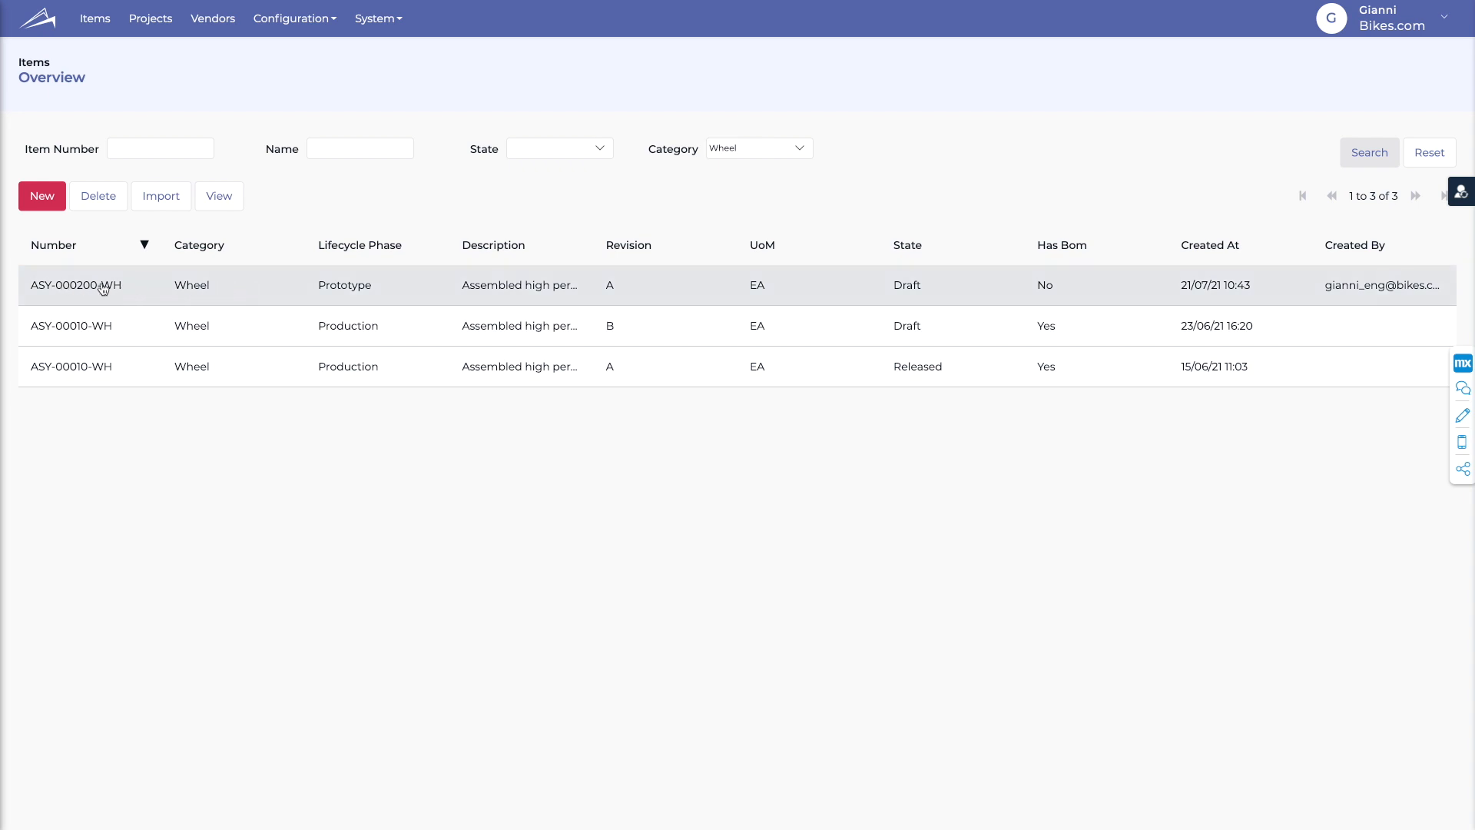
- Open item ASY-000200-WH revision A to see its Wheel category, Prototype phase and notes
left_click(222, 196)
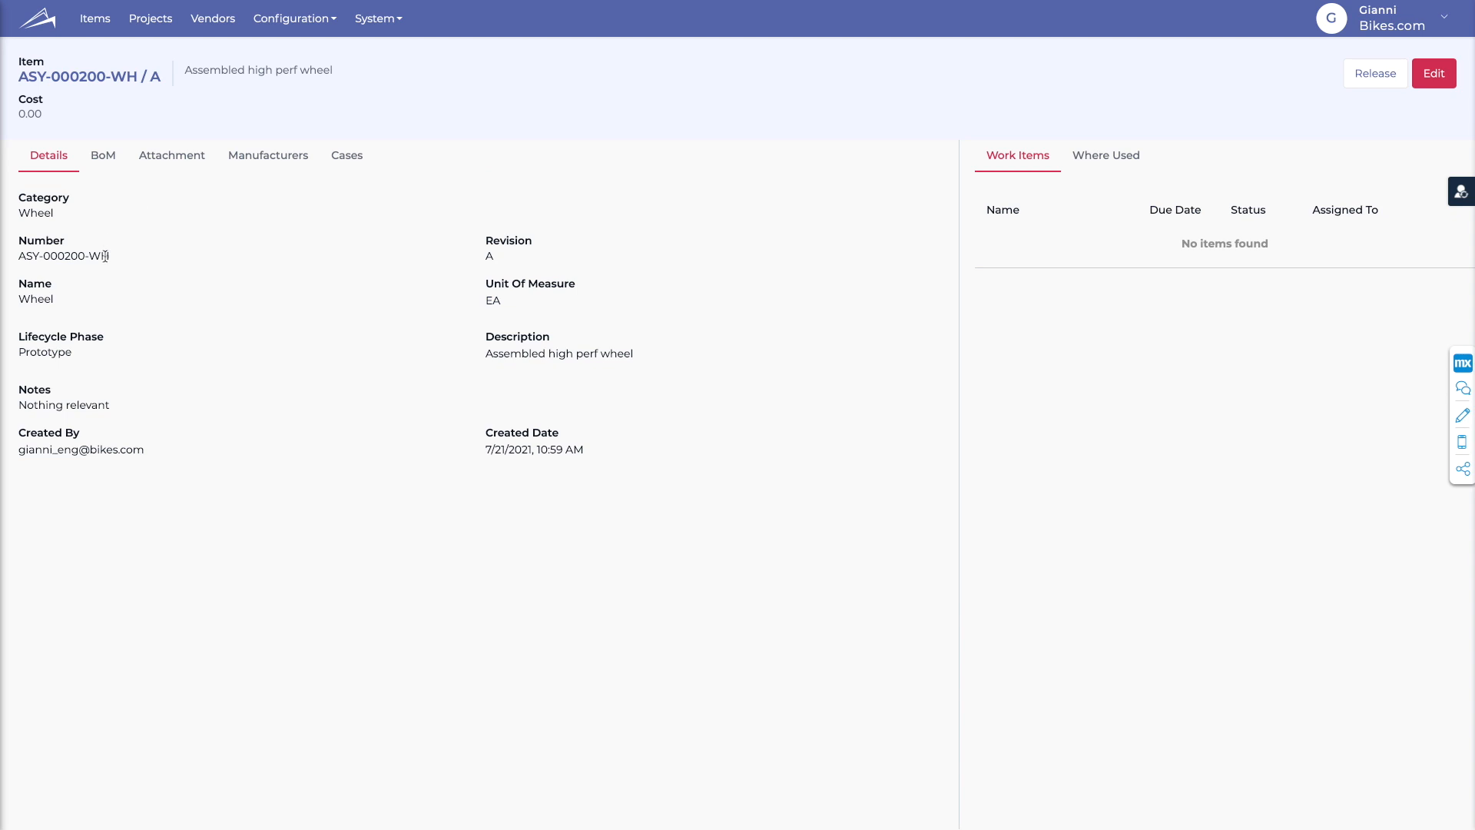